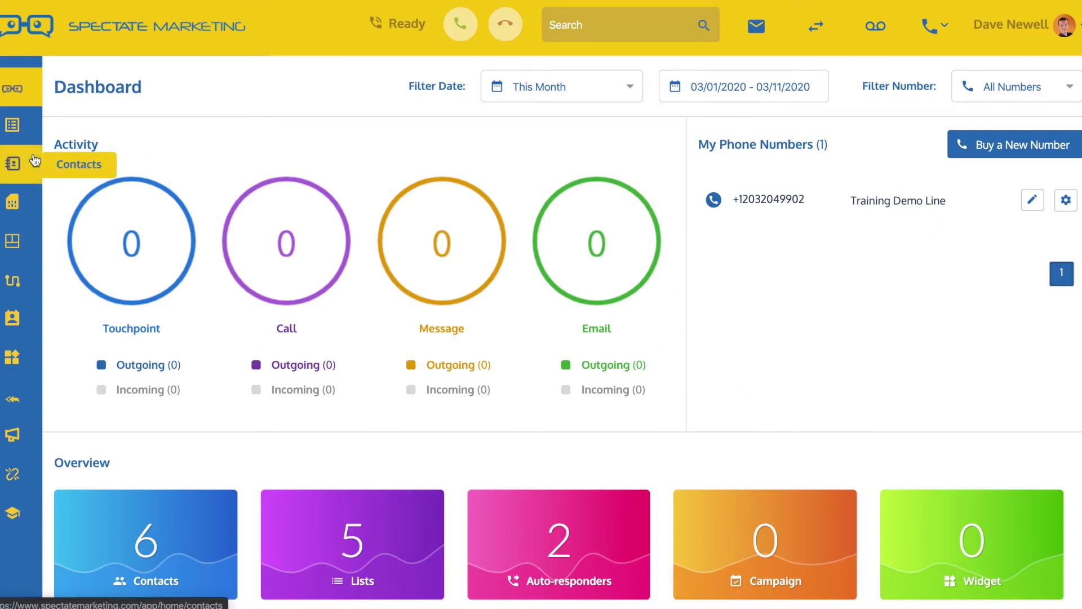
Step: Start a new SMS template titled "Facebook Ad Response"
click(14, 246)
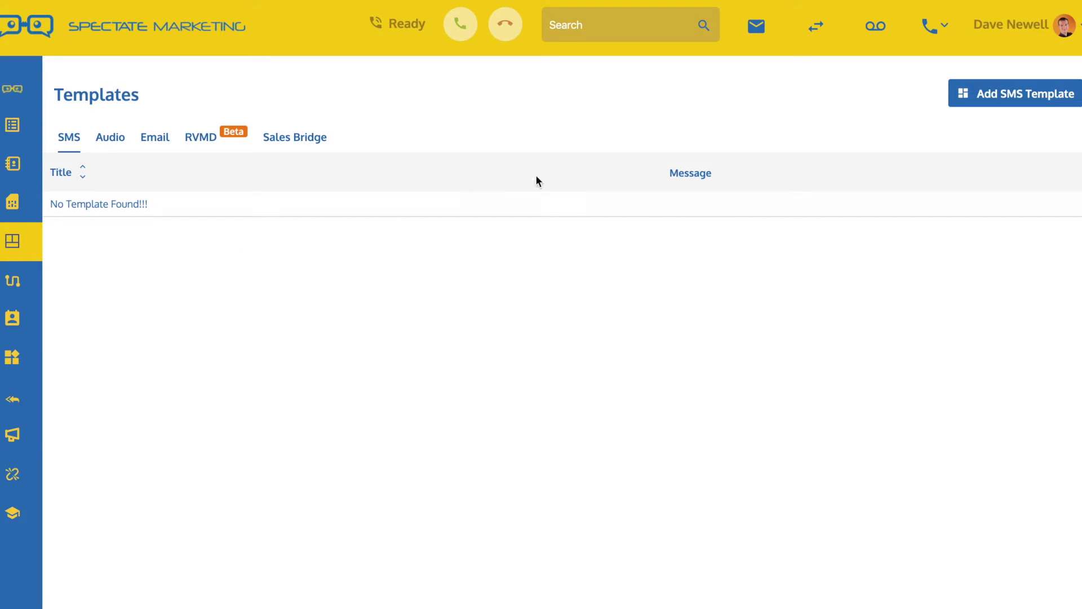
click(1018, 101)
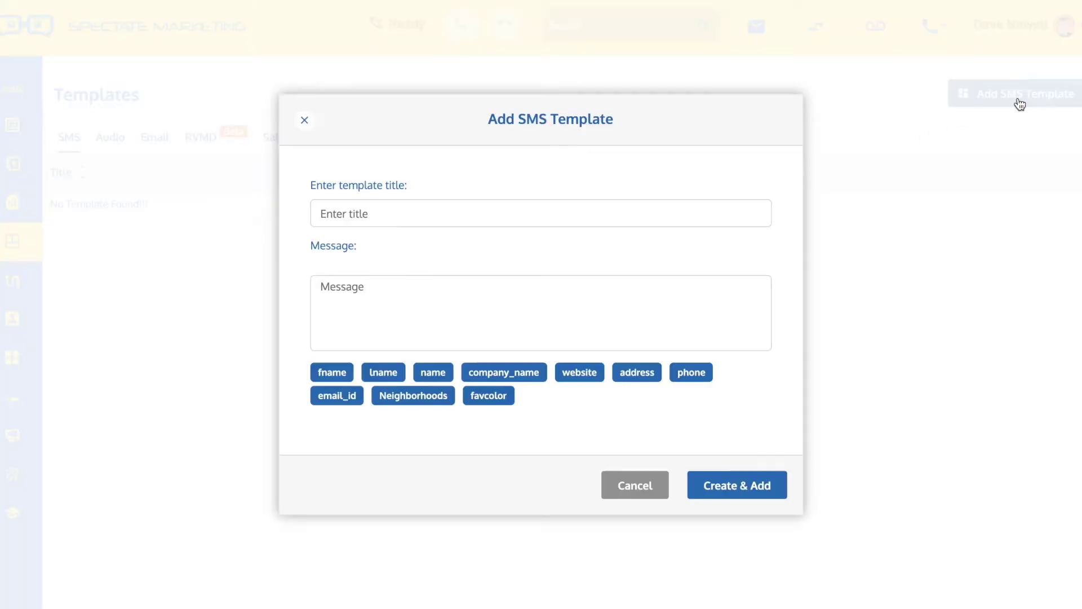
click(361, 217)
text(Facebook Ad Response)
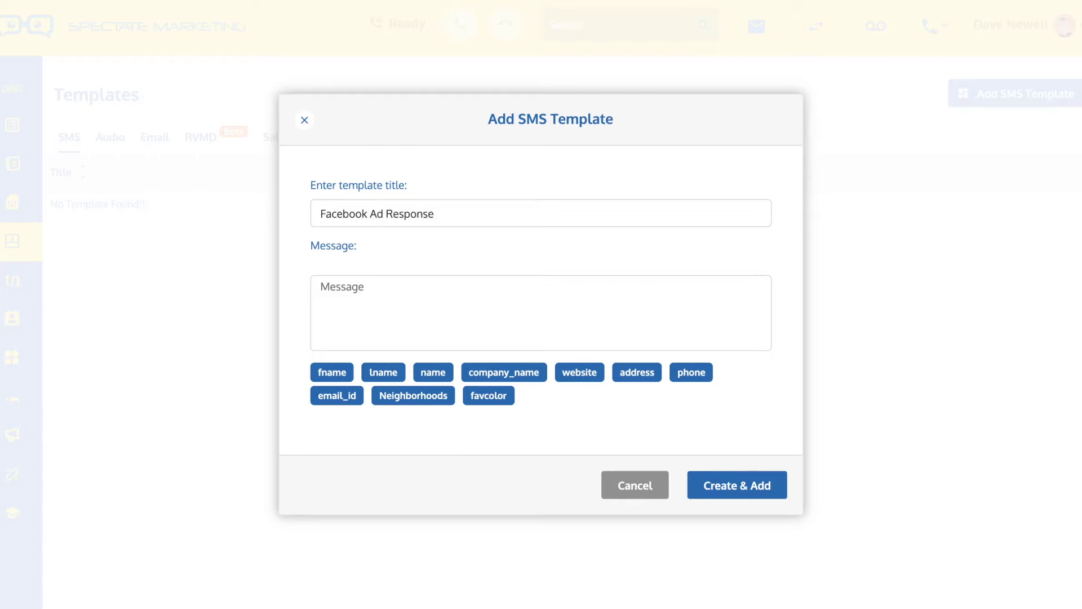
Step: Begin the SMS message with "Hey" followed by the fname variable
click(395, 298)
text(hey)
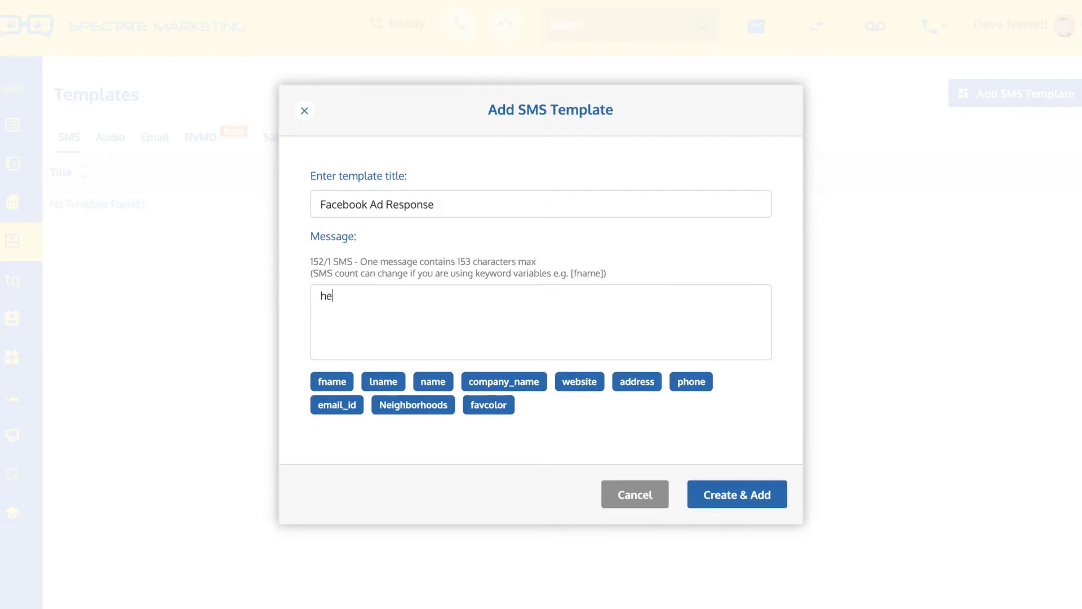
key(BackSpace)
key(BackSpace)
key(BackSpace)
text(Hey)
click(326, 378)
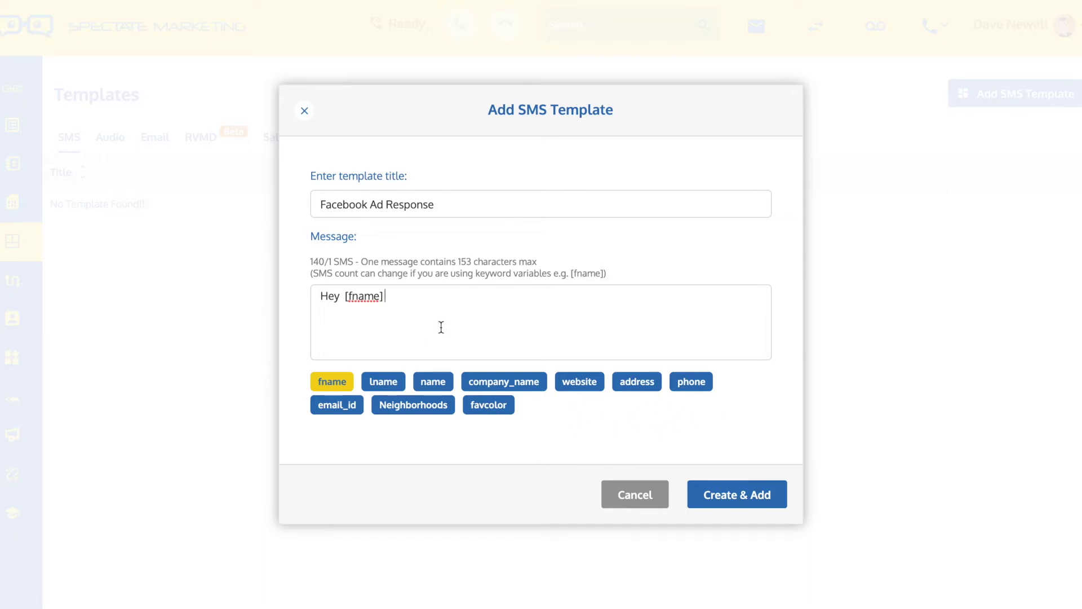
Step: Continue the message with "this is", the sender's first name, and "You recently filled out my Facebook ad for homes in"
text(this is Dave)
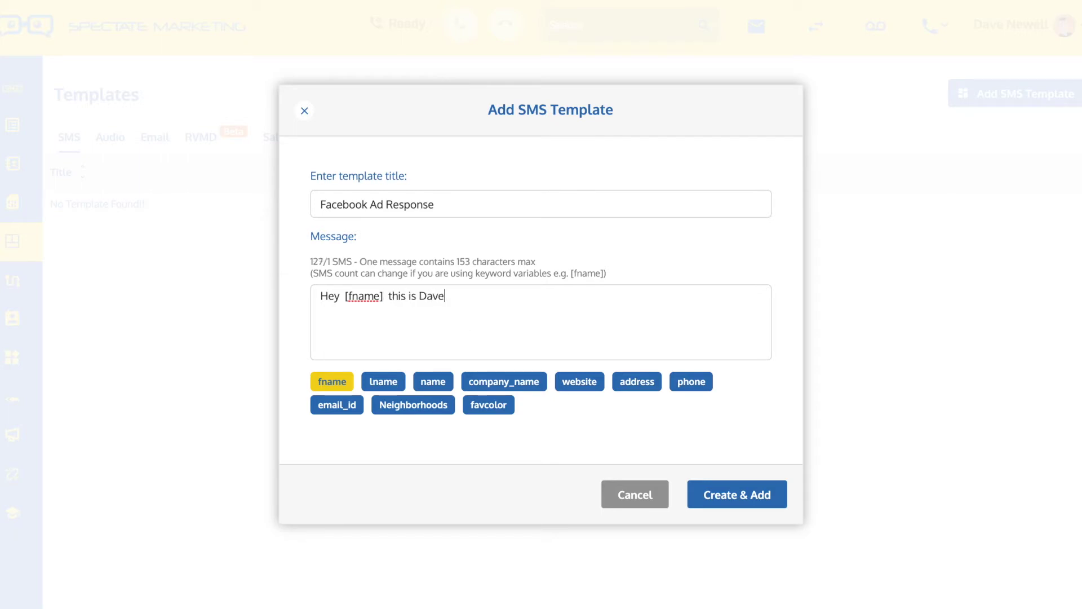
text(. You )
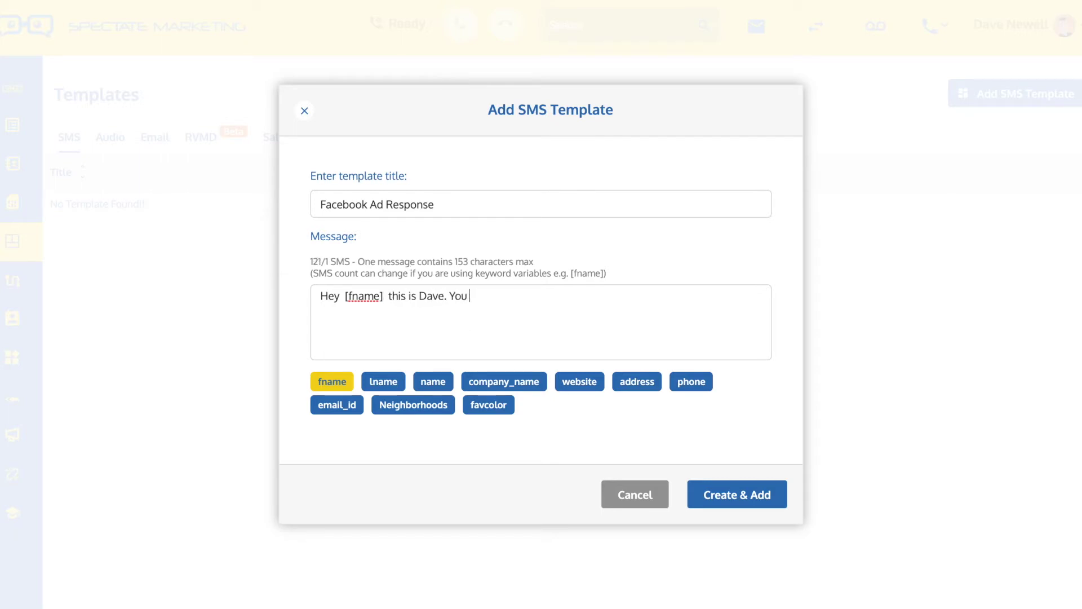
text(recently fil)
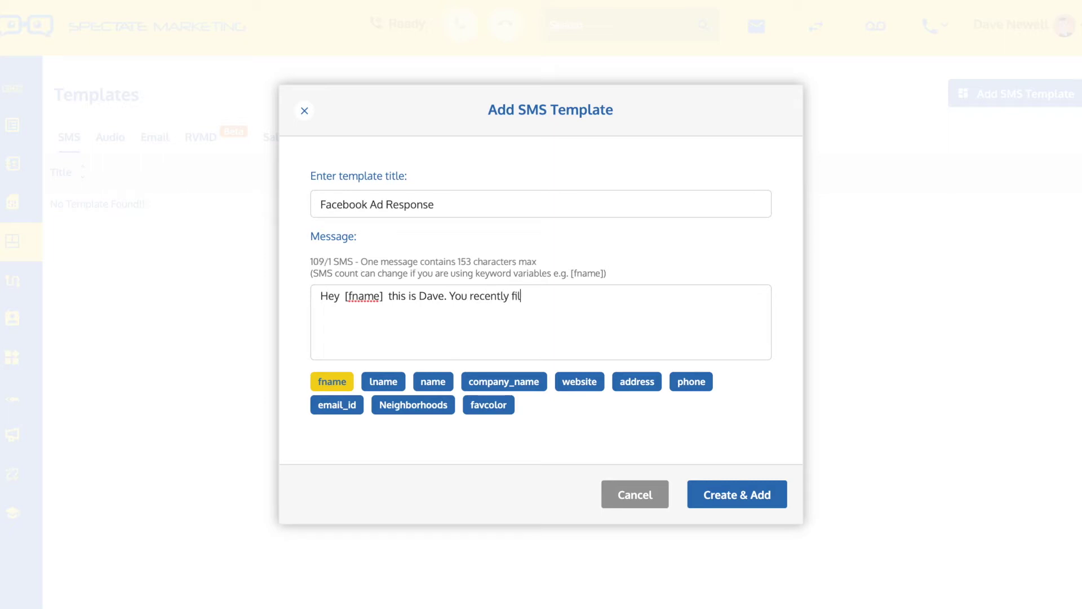
text(led out my )
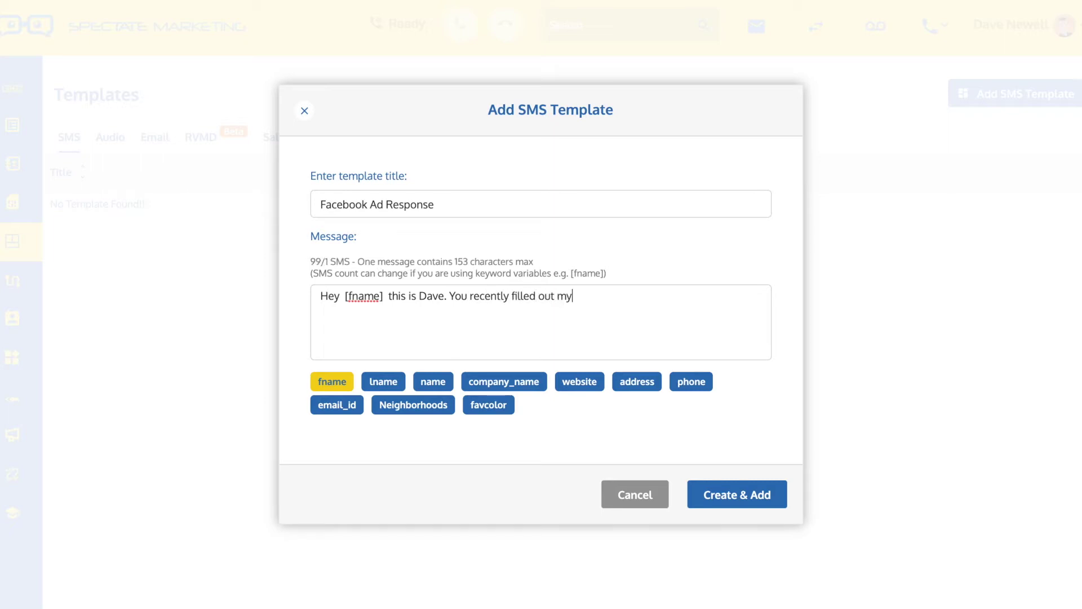
text(Faceboo)
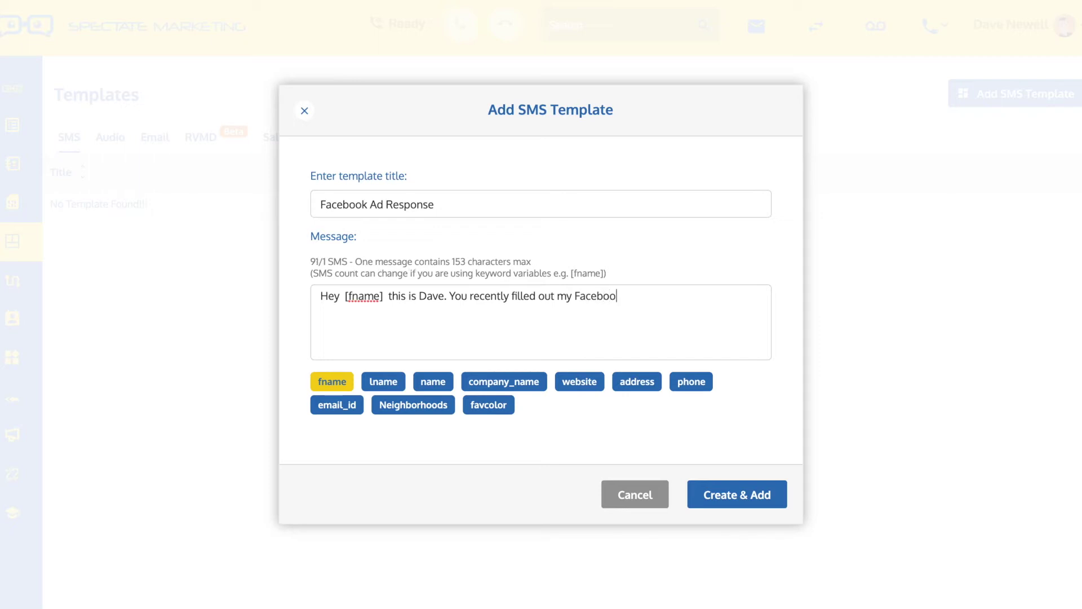
text(k ad)
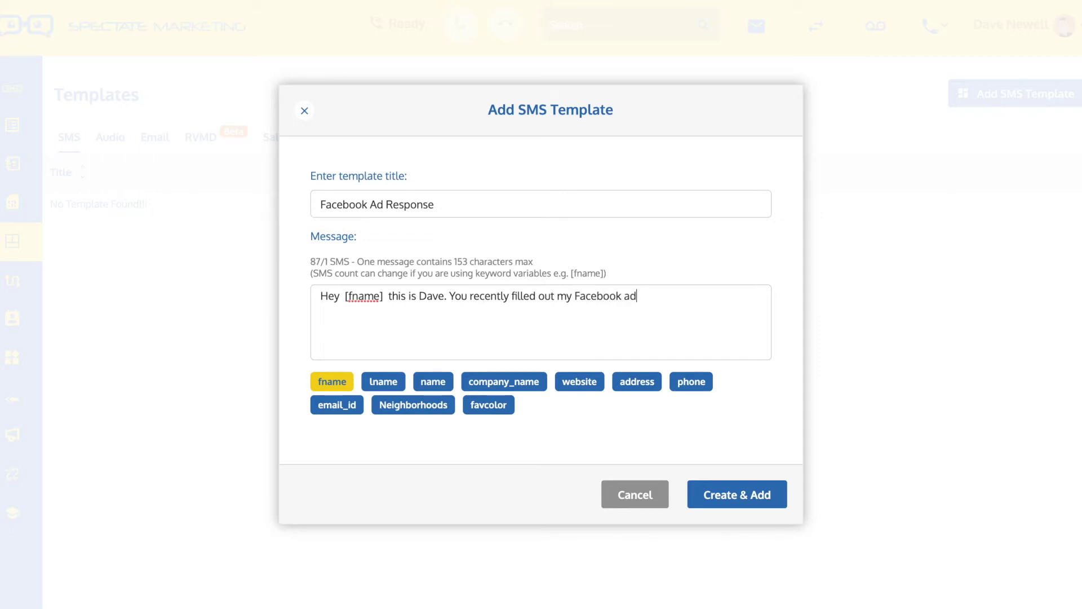
text( for homes in)
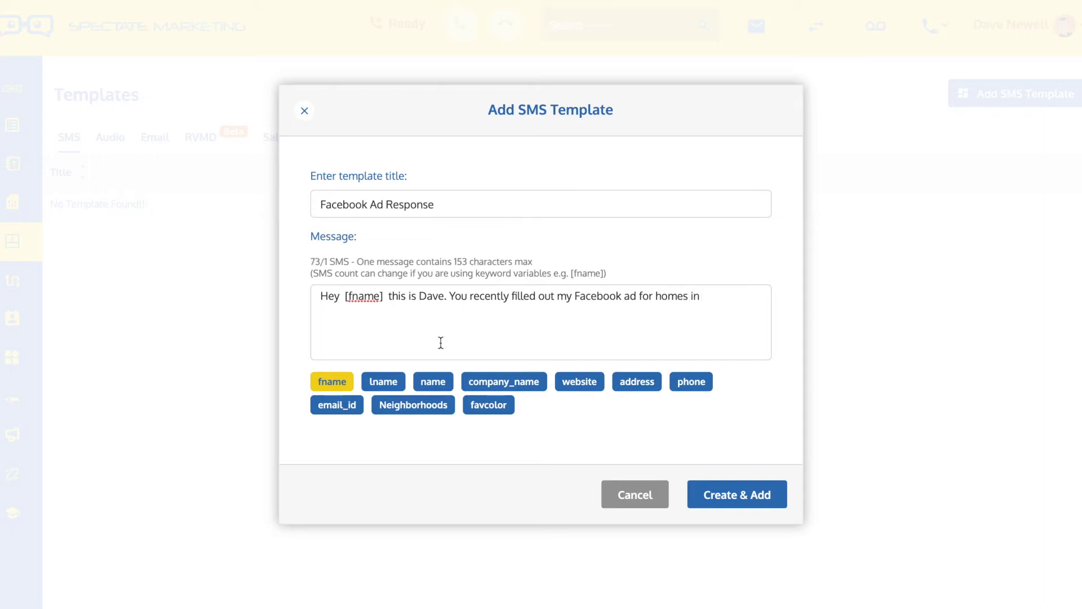
Step: Insert the Neighborhoods variable and finish with "and I wanted to reach out and see when a good time to talk might be?"
click(411, 410)
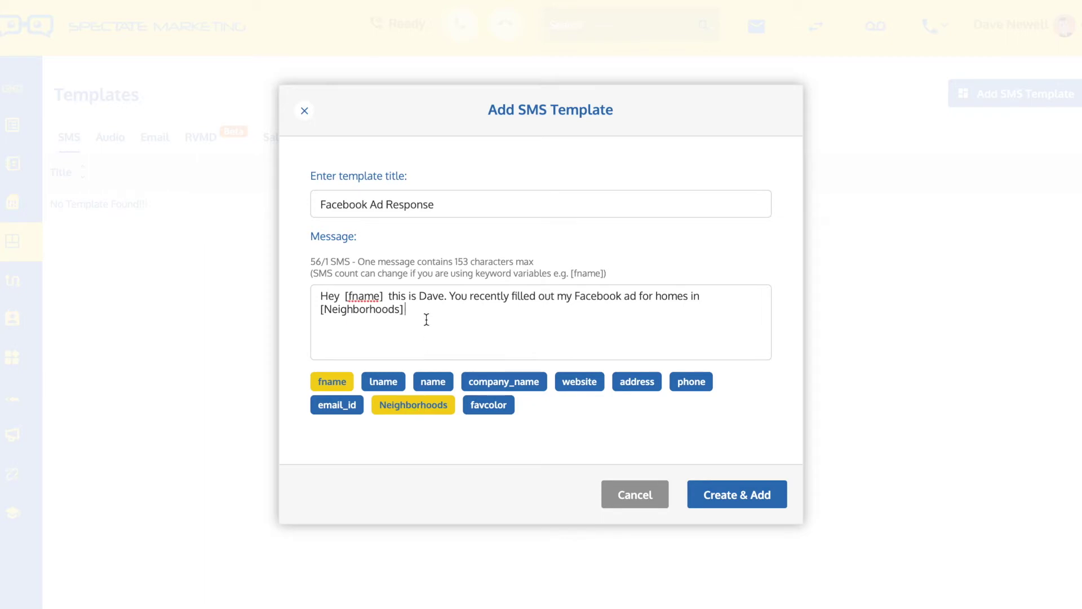
text(and I wanted to )
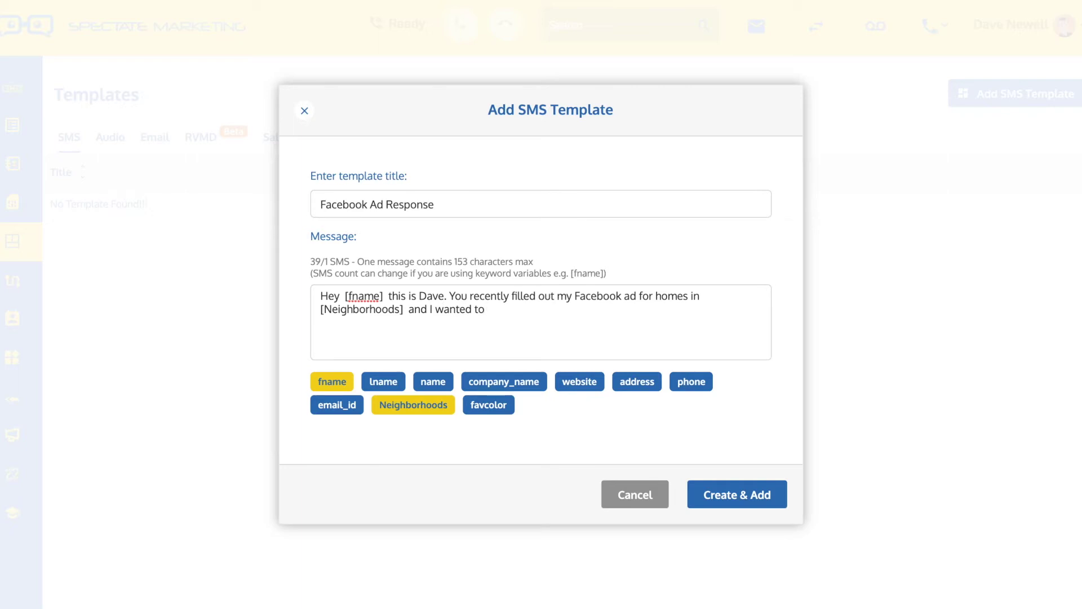
text(reach out and see when )
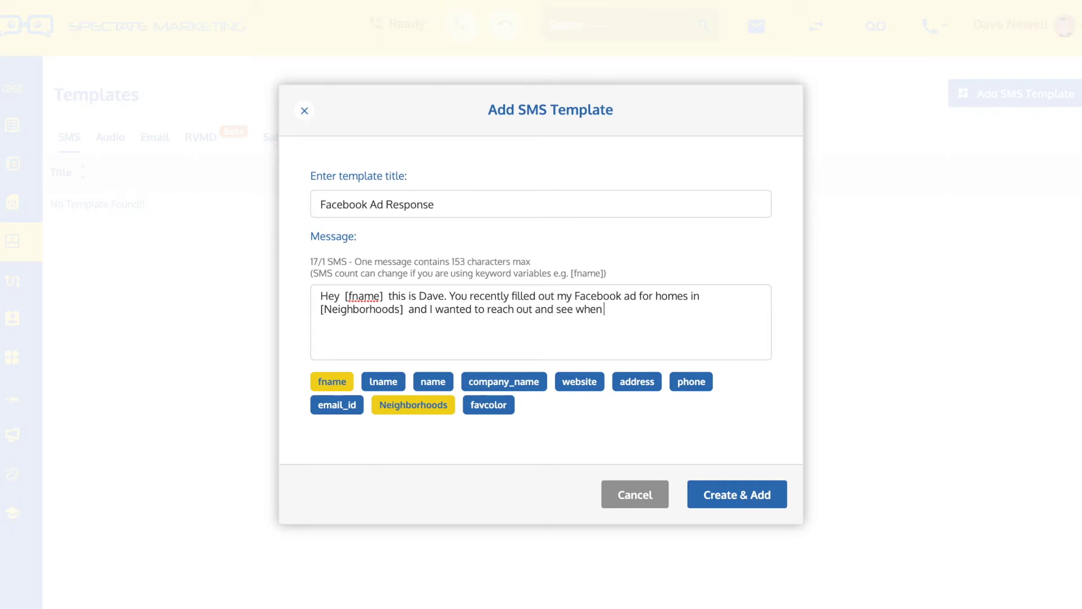
text(a good time to talk)
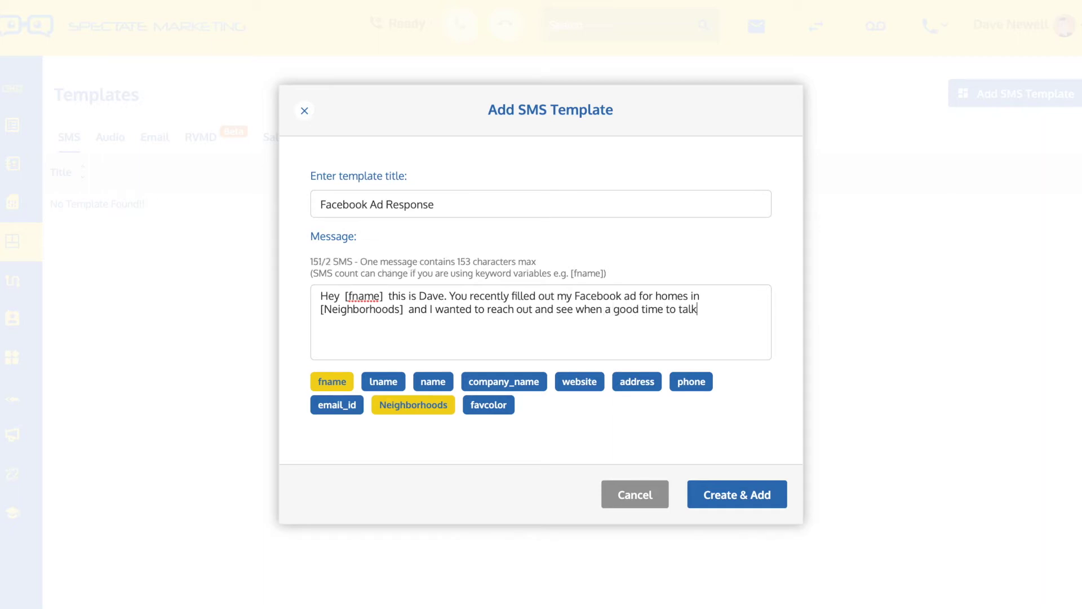
text( might)
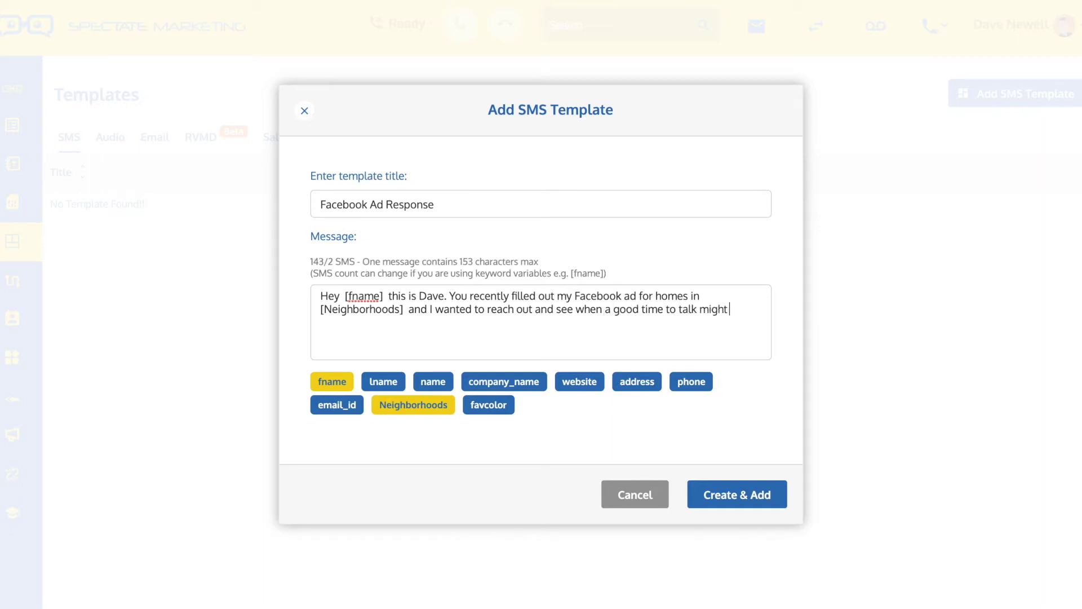
text( be?)
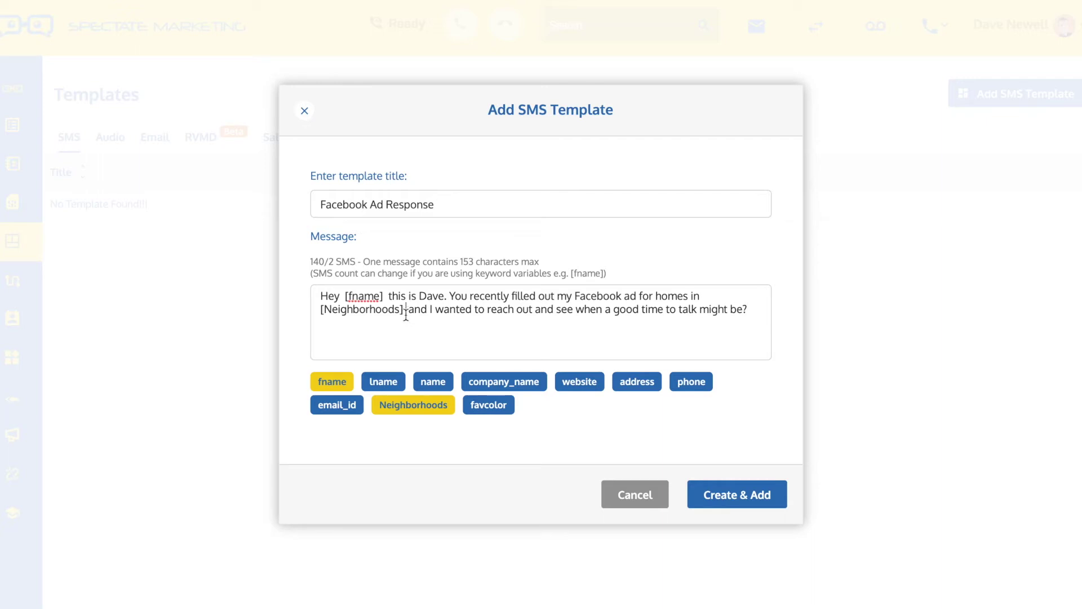
Step: Remove "in [Neighborhoods]" from the SMS message so "homes" is followed directly by "and I wanted"
key(BackSpace)
key(BackSpace)
key(BackSpace)
key(BackSpace)
key(BackSpace)
key(BackSpace)
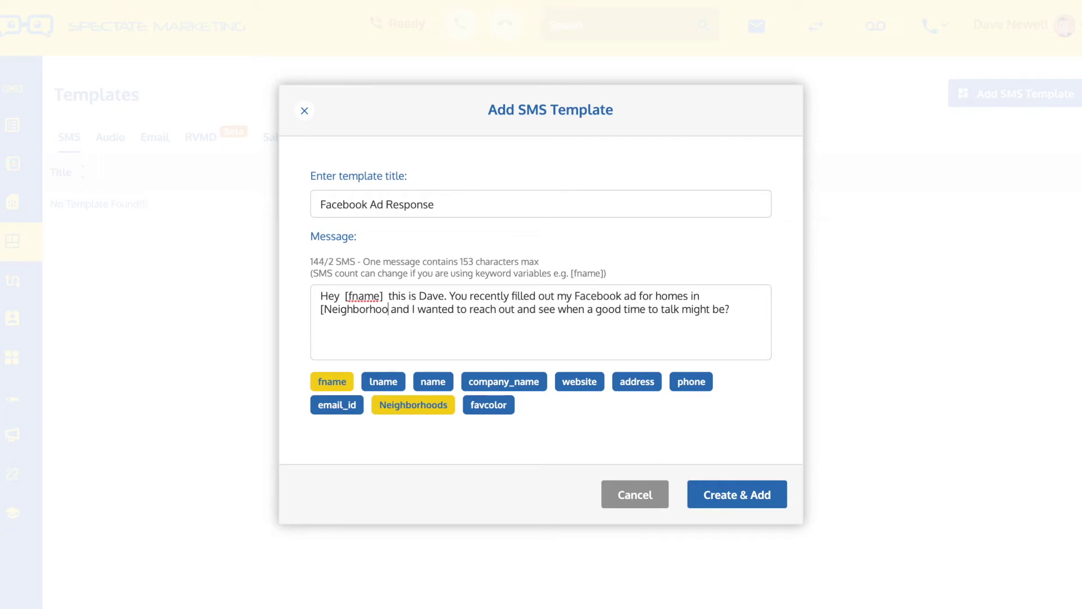
key(BackSpace)
key(BackSpace)
key(BackSpace)
key(BackSpace)
key(BackSpace)
key(BackSpace)
key(BackSpace)
key(BackSpace)
key(BackSpace)
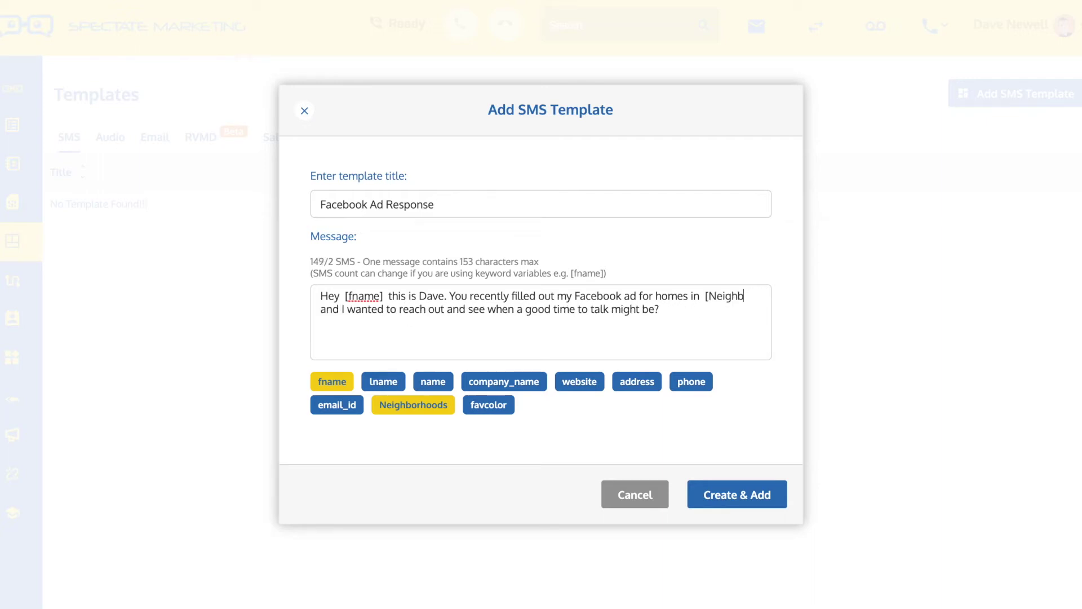
key(BackSpace)
key(BackSpace)
key(BackSpace)
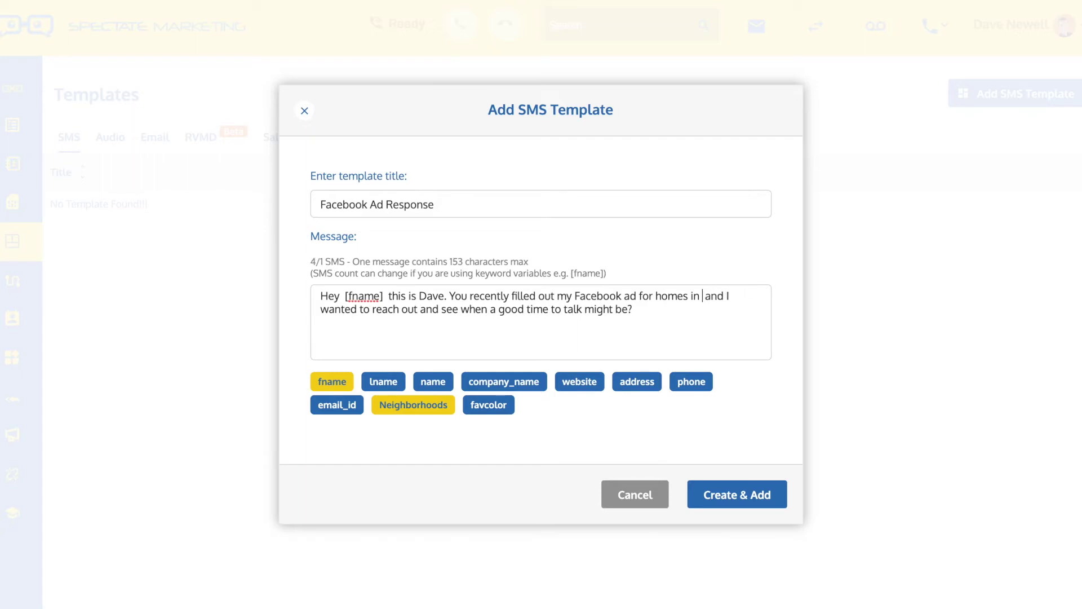
key(BackSpace)
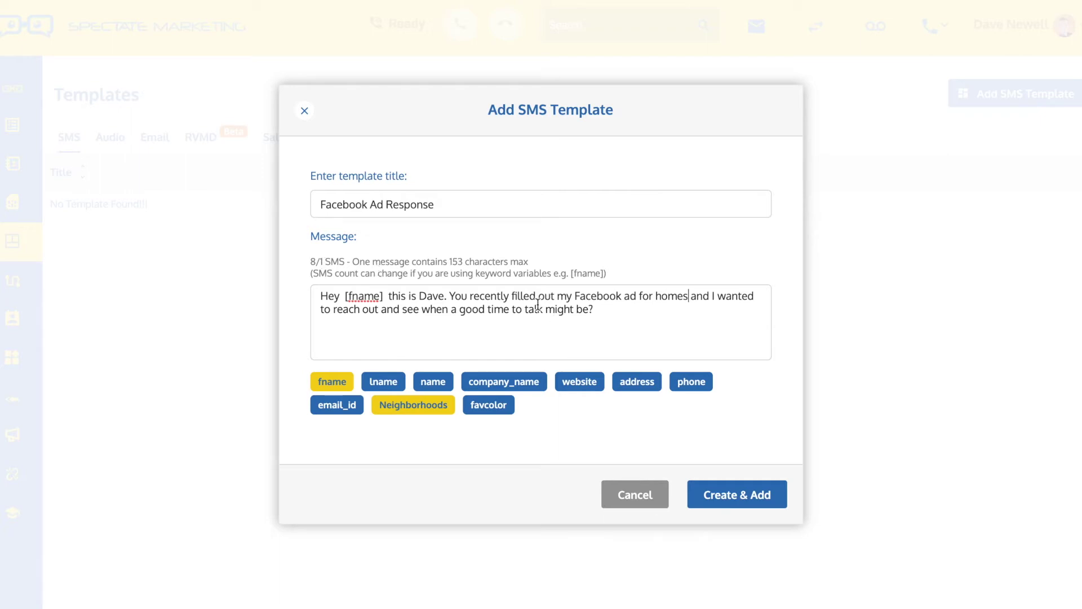
Step: Copy the whole SMS message text and save the new SMS template
triple_click(536, 306)
key(ctrl+c)
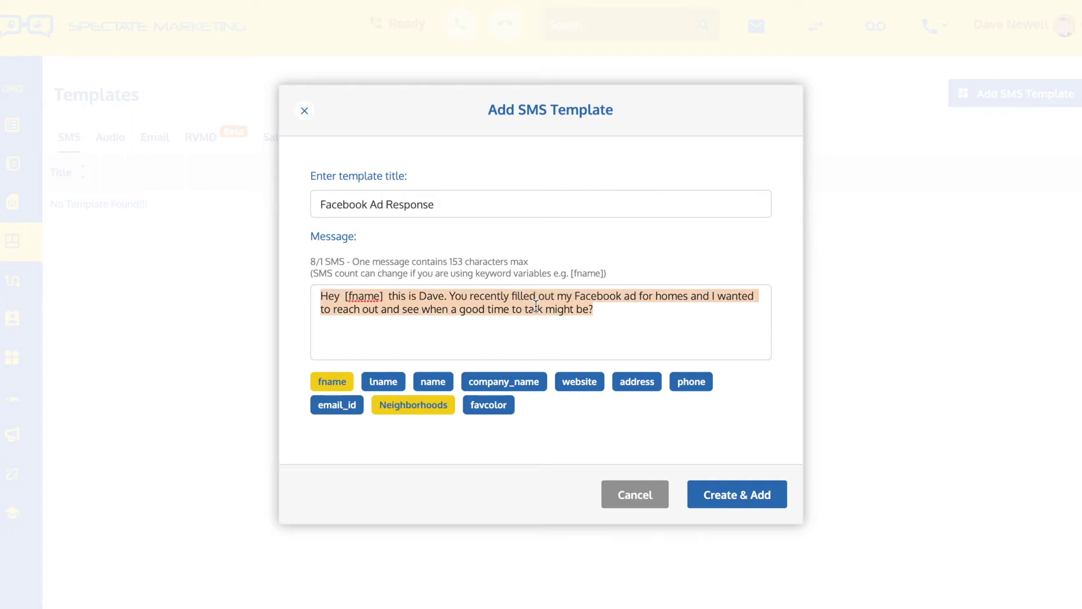
click(761, 501)
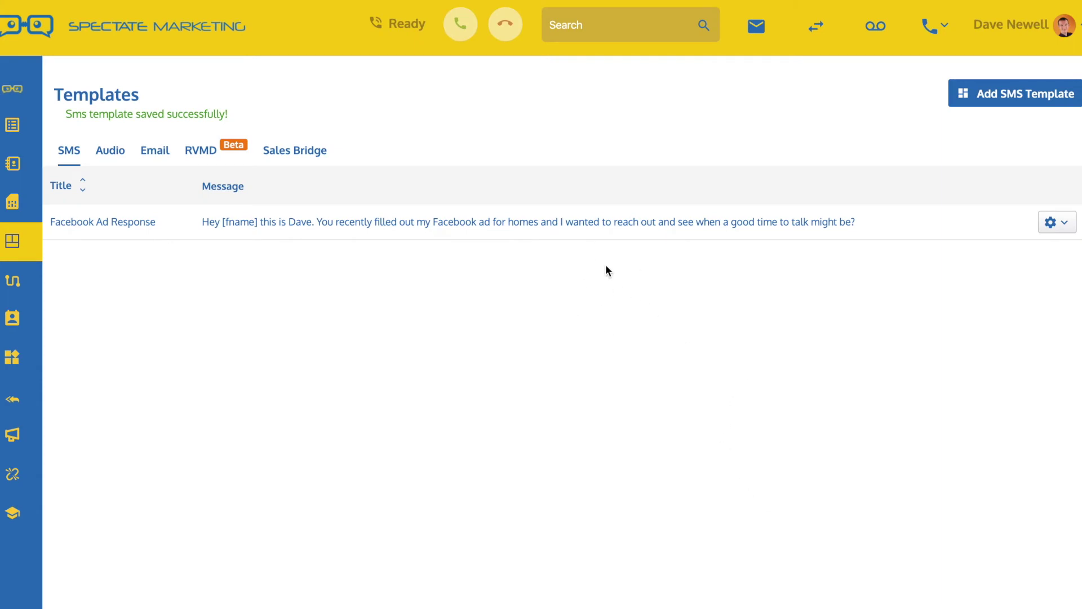
Step: Start a new email template titled "Facebook Ad Response" with the copied SMS message as its body
click(156, 156)
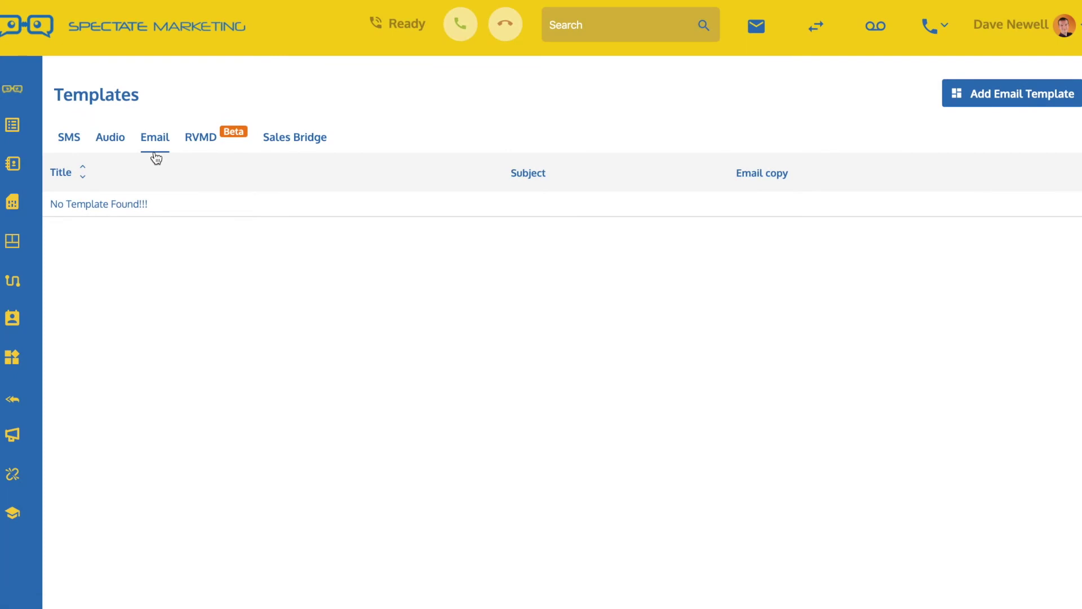
click(1018, 105)
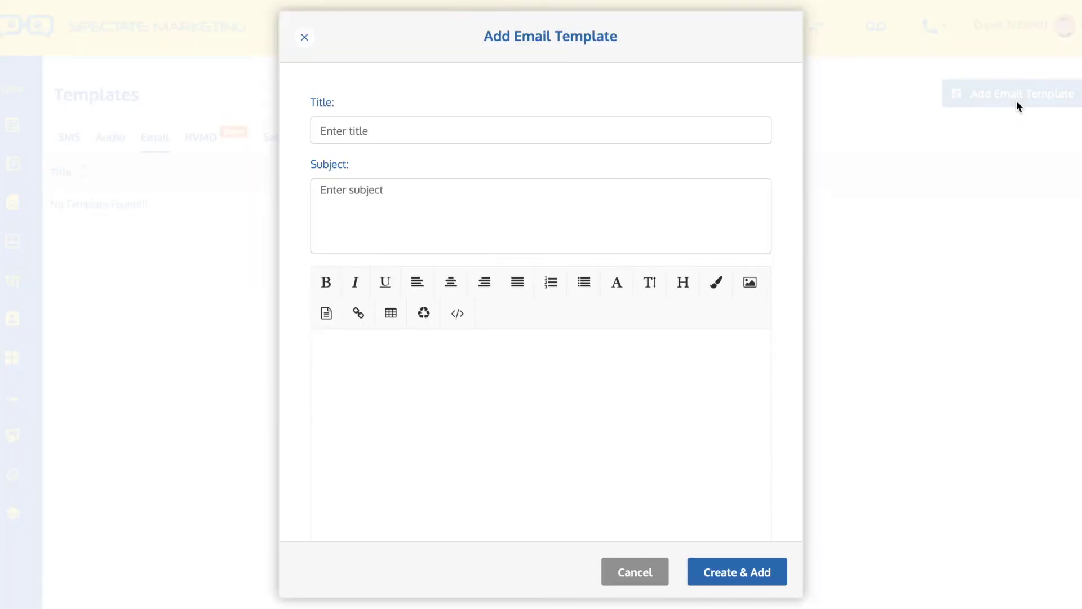
click(379, 134)
text(Facebook Ad Response)
click(376, 372)
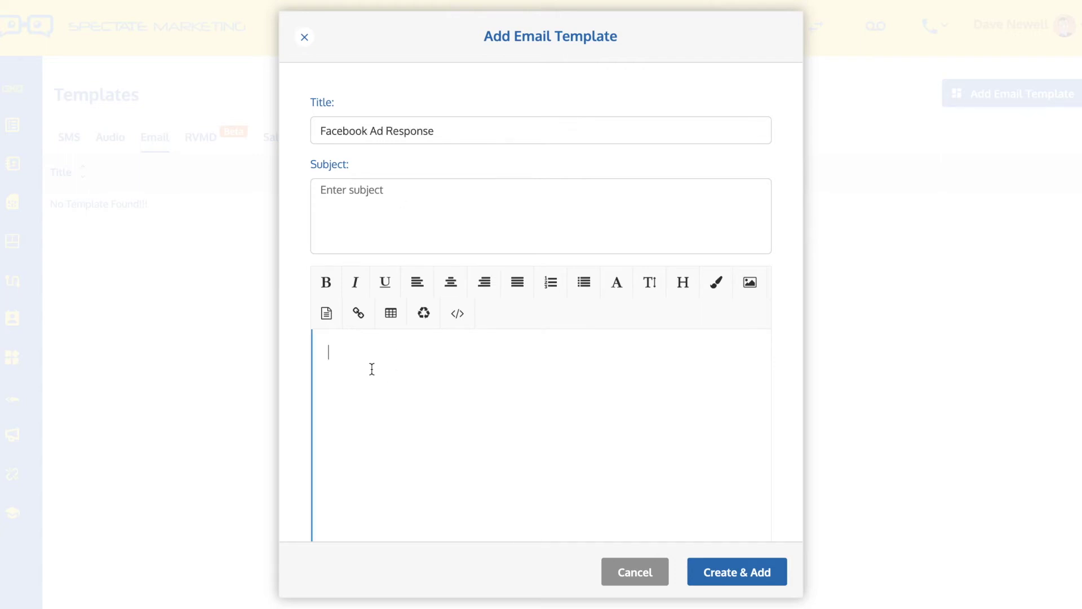
key(ctrl+v)
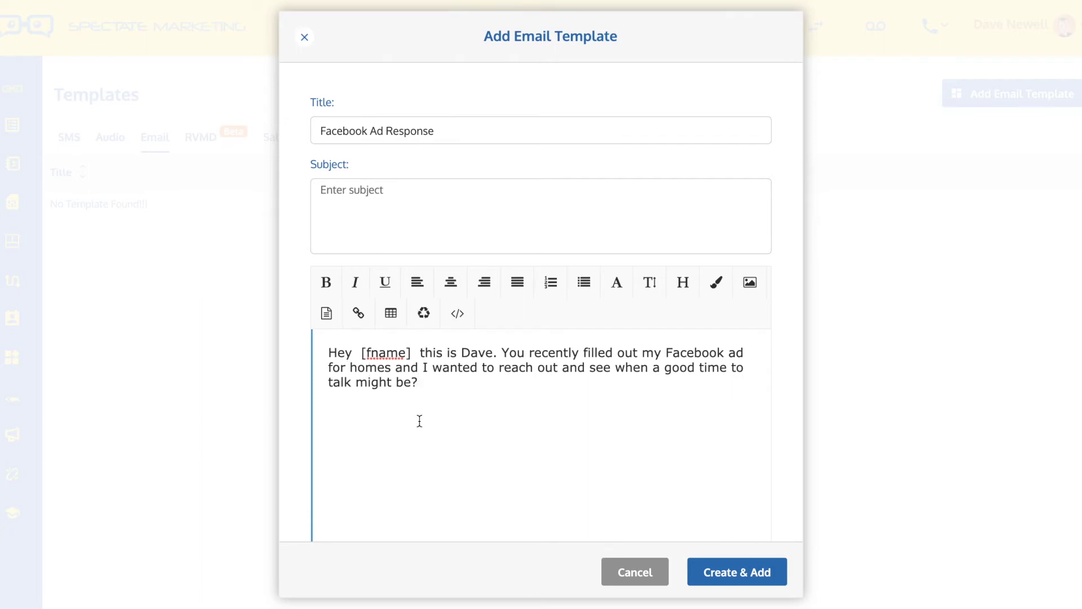
Step: Add "in" and the Neighborhoods variable after "homes" in the email body
scroll(484, 422, down, 3)
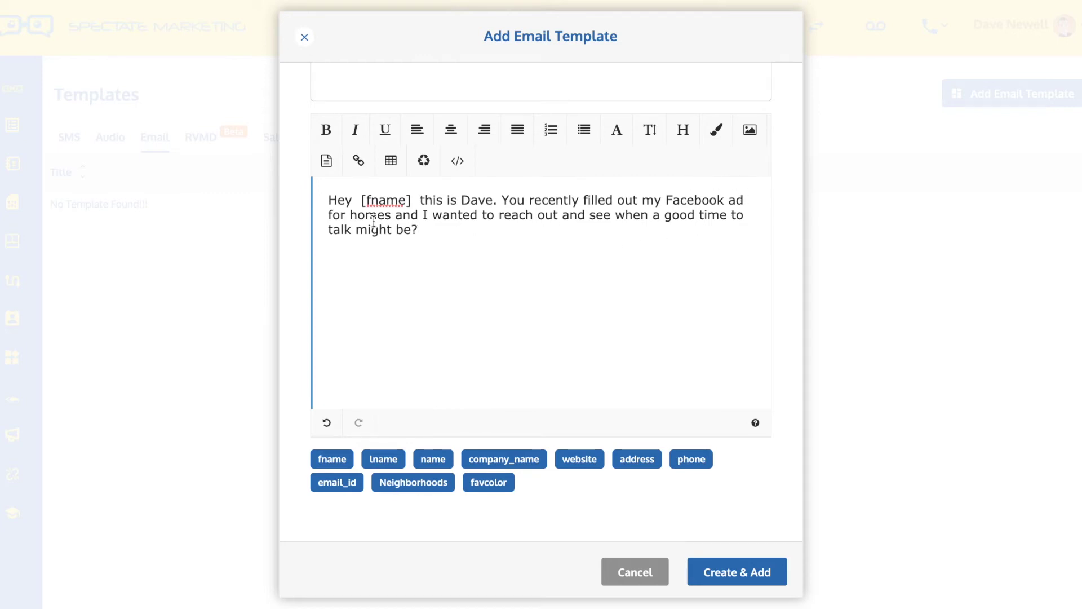
click(395, 217)
text(imn)
click(412, 215)
key(BackSpace)
click(411, 214)
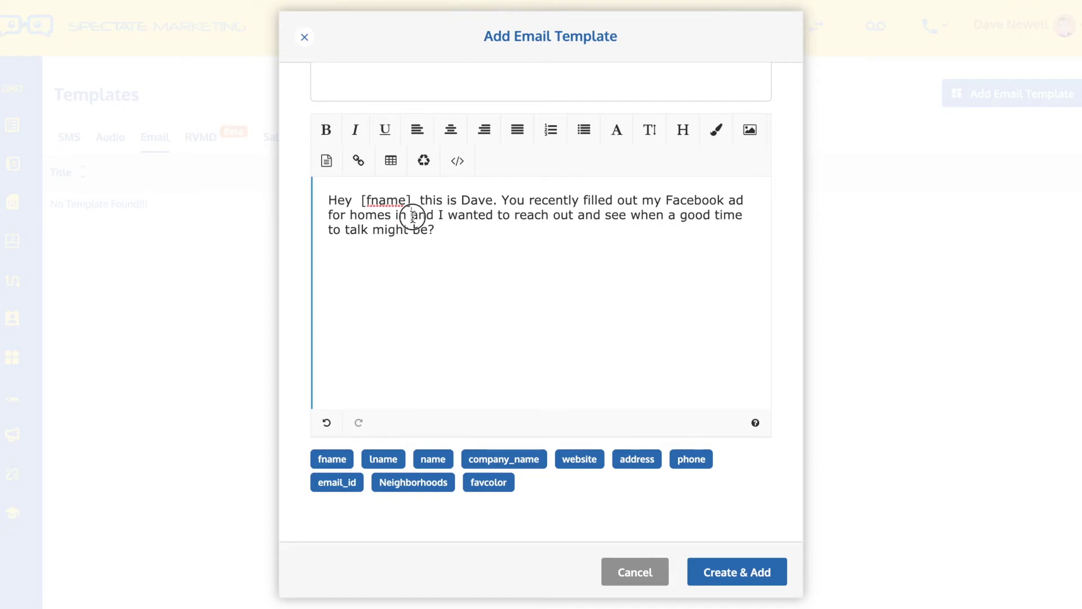
click(412, 481)
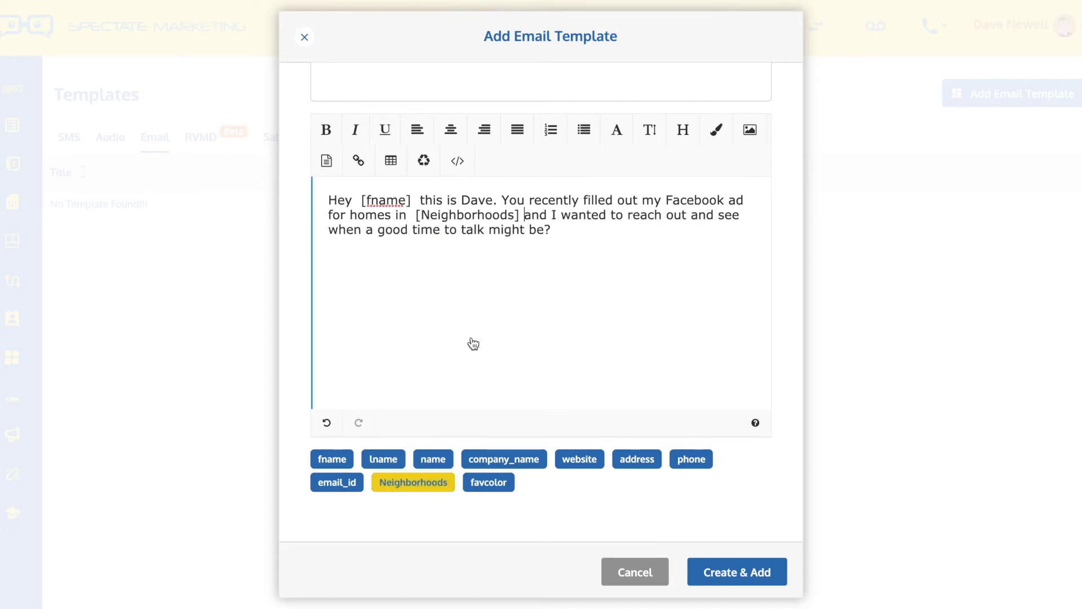
key(Left)
Step: Enter "You filled out my Facebook ad," as the email subject
scroll(505, 285, up, 2)
scroll(506, 286, up, 1)
click(368, 202)
text(You filled ou)
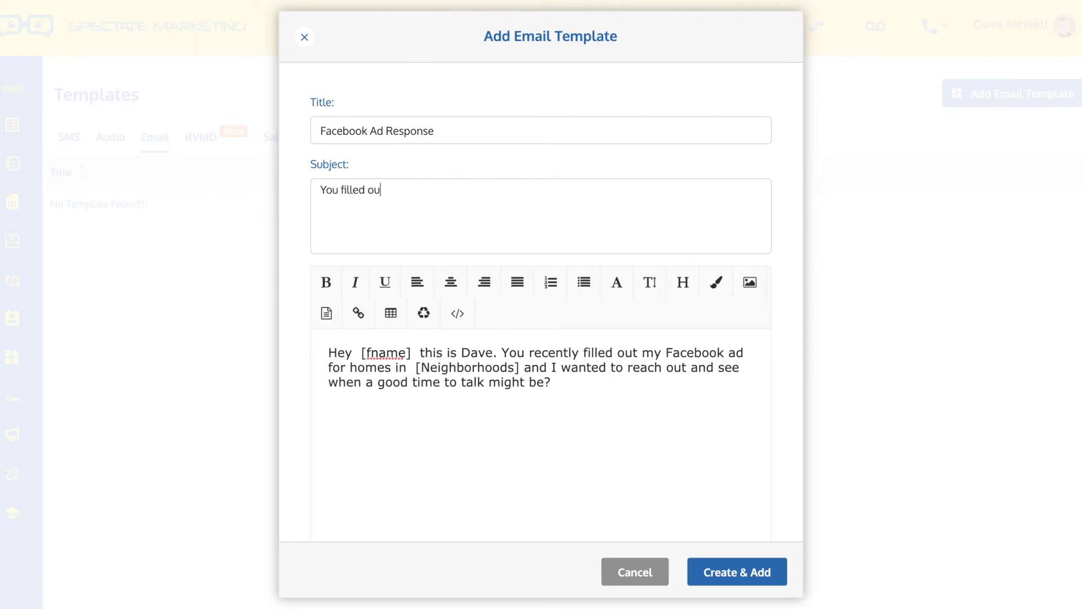
text(t my Facebook ad,)
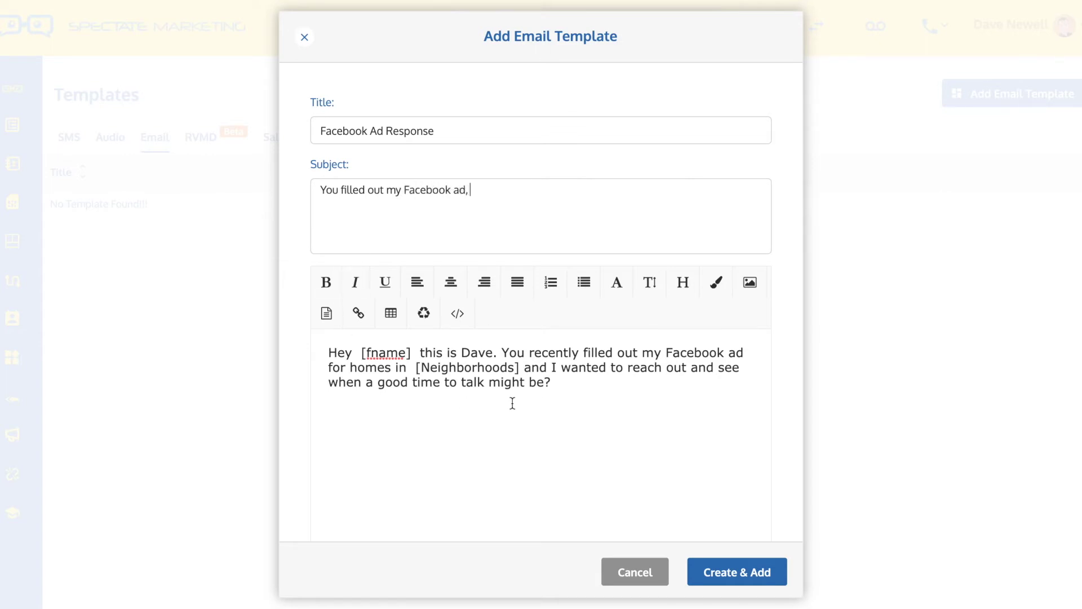
Step: Append the [fname] variable to the end of the email subject and save the email template
scroll(537, 404, down, 2)
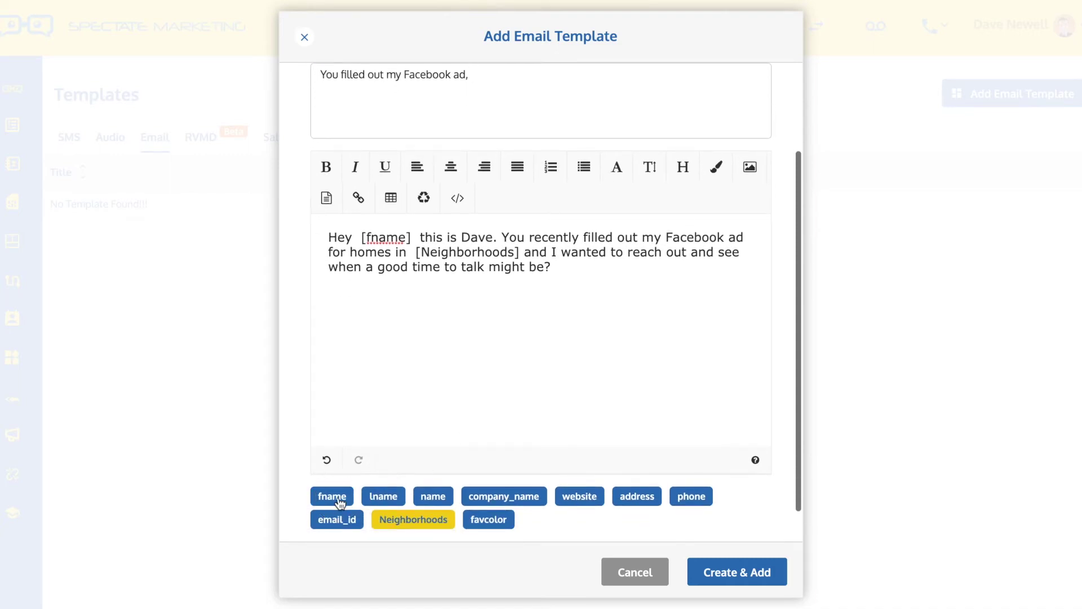
click(354, 496)
drag(381, 238, 307, 235)
key(ctrl+c)
key(BackSpace)
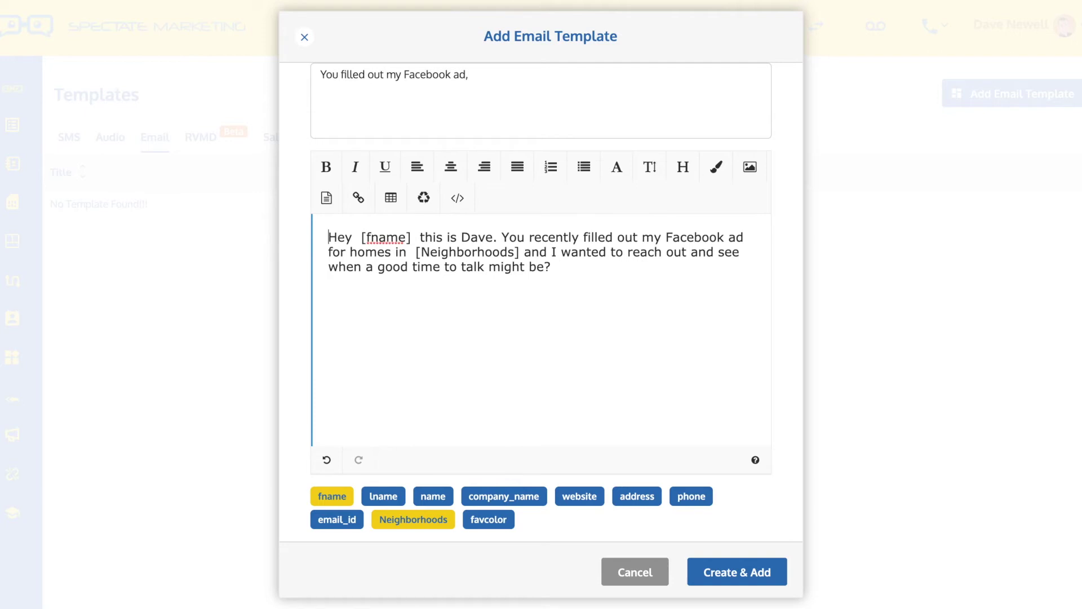
click(506, 105)
key(ctrl+v)
scroll(493, 109, up, 2)
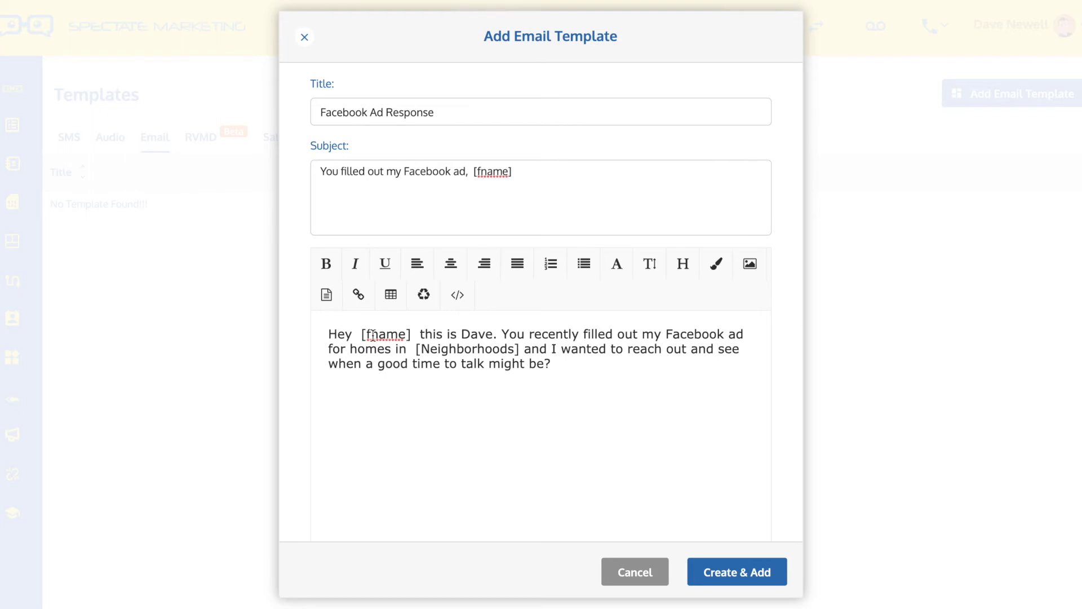
scroll(531, 392, down, 3)
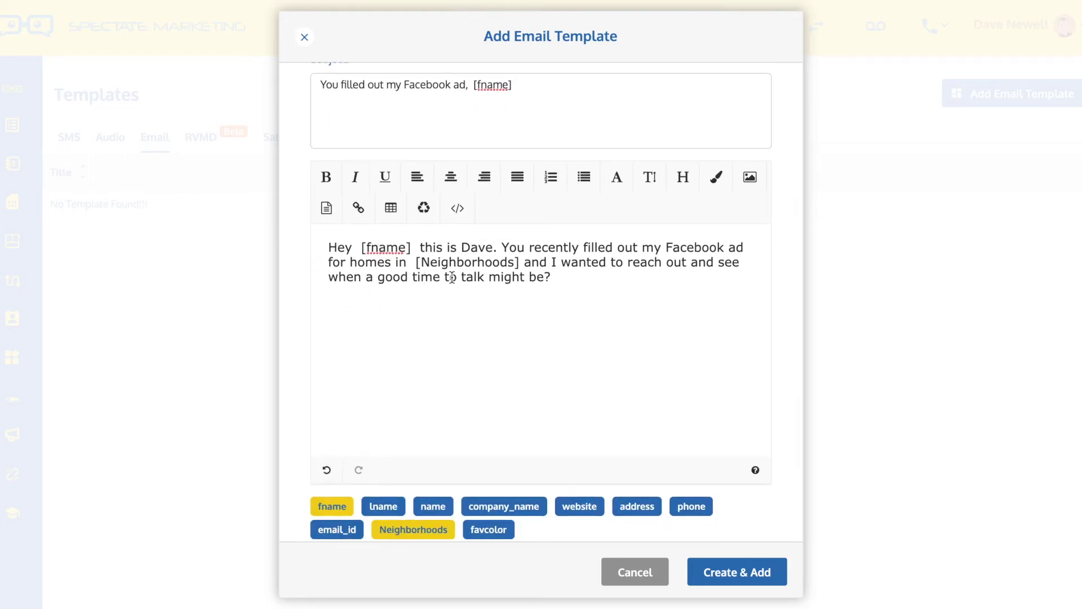
scroll(452, 299, down, 2)
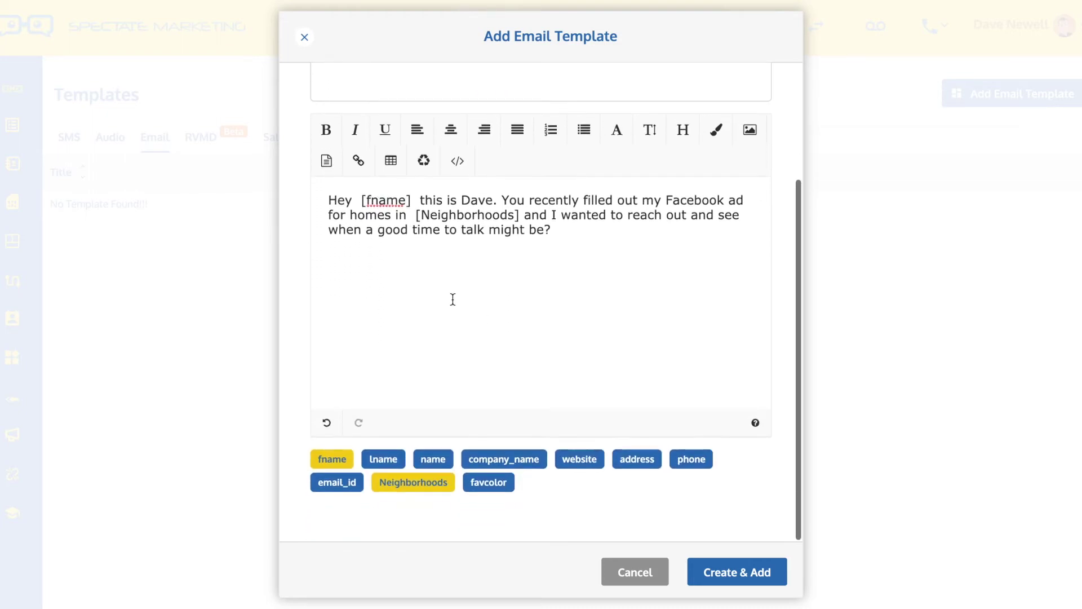
click(704, 572)
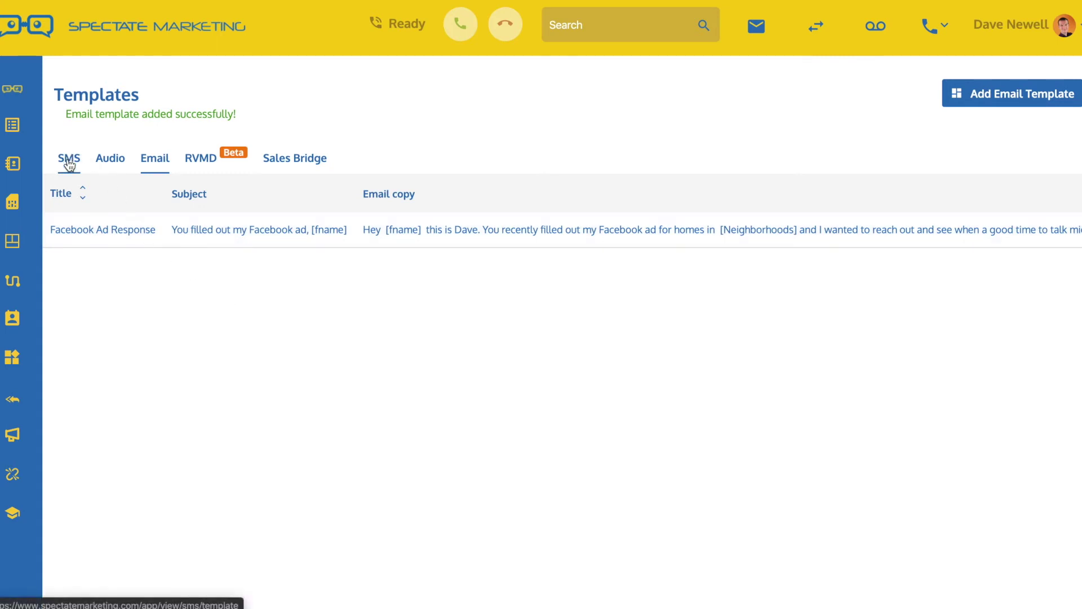
Step: Start a new audio template titled "Facebook Ad response" with the description "You filled out my Facebook Ad"
click(106, 166)
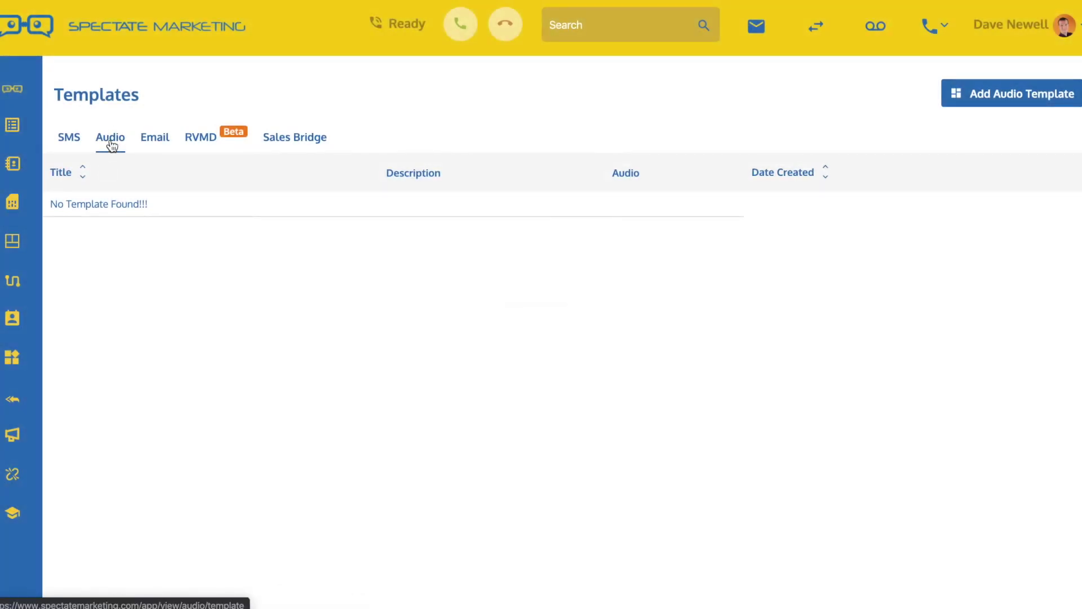
click(1019, 103)
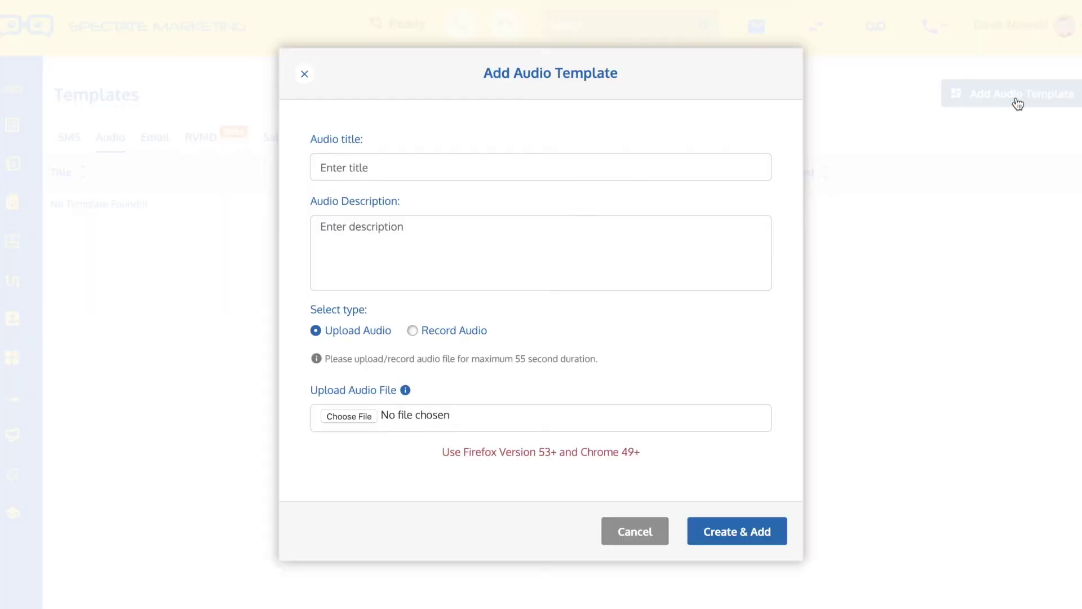
click(365, 168)
text(Facebook Ad response)
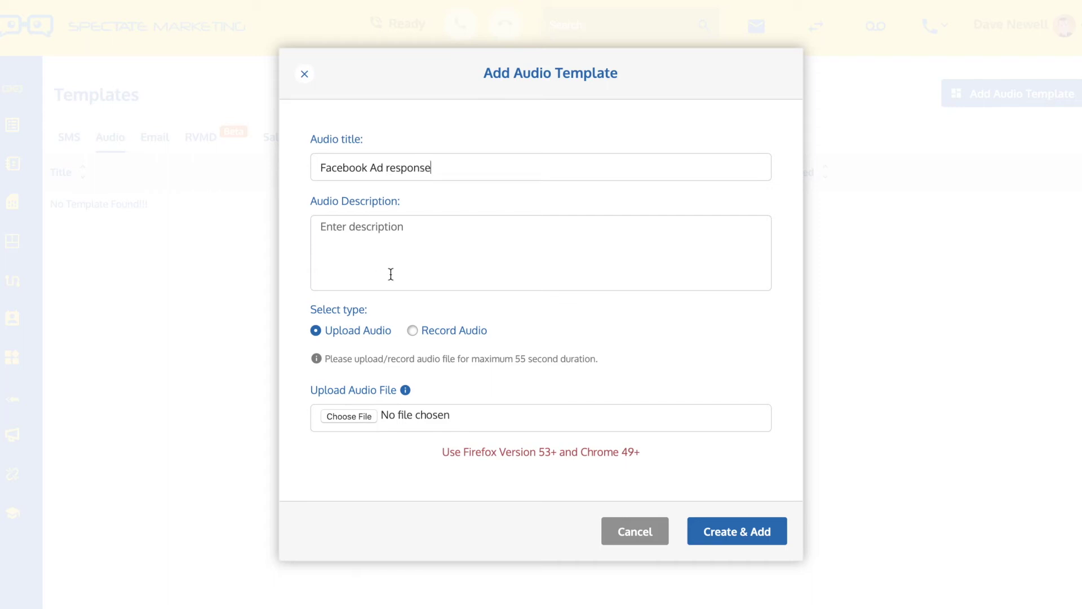
click(376, 247)
text(You filled out my Facebook Ad)
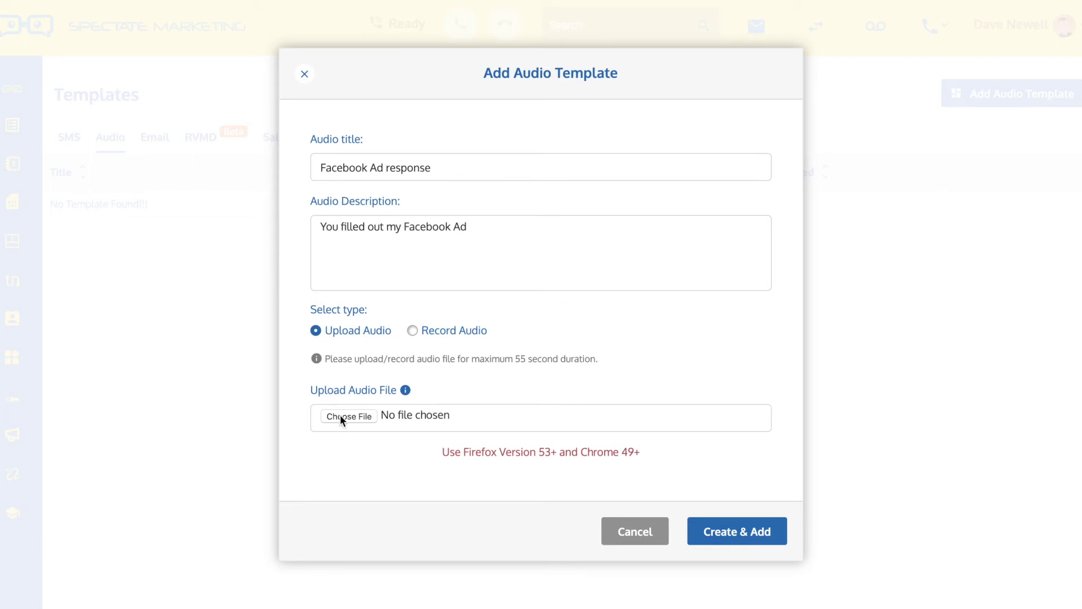
Step: Record an audio message of about 13 seconds for the template, check its playback and save the template
click(412, 331)
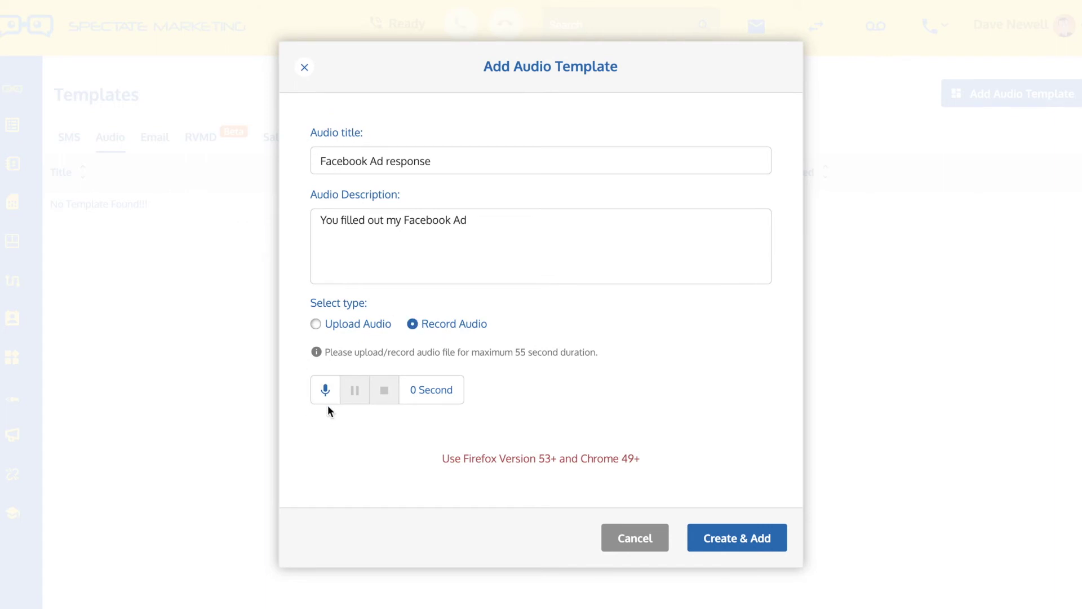
click(326, 390)
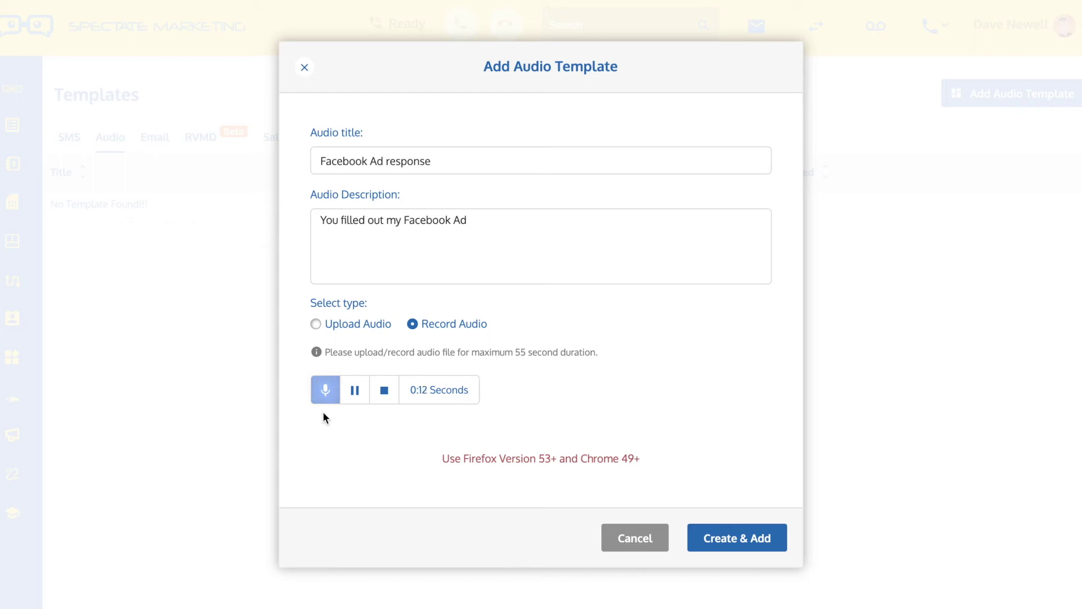
click(384, 391)
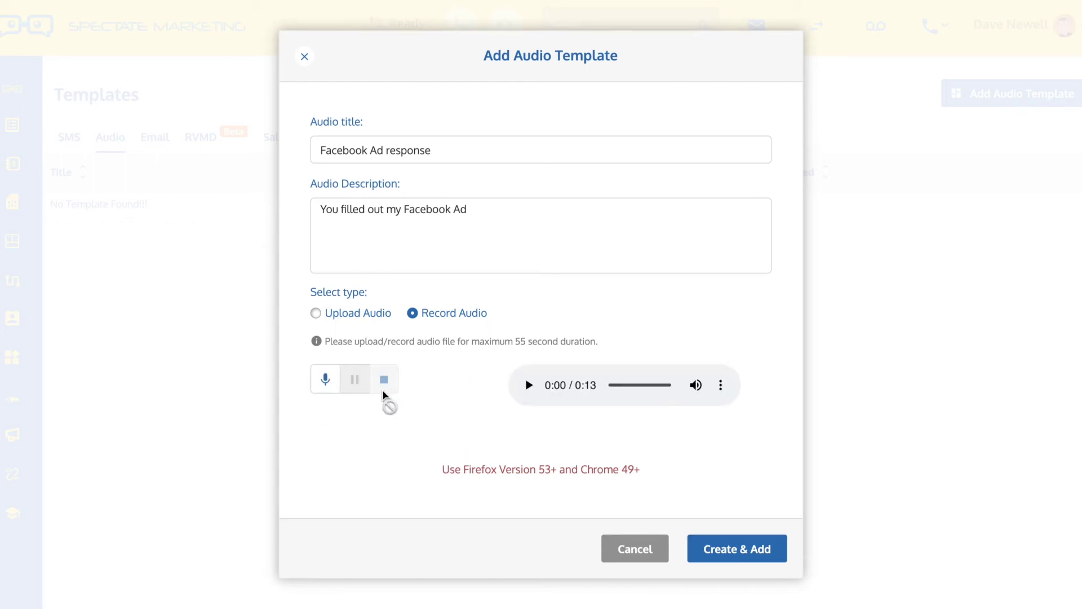
click(529, 386)
click(528, 388)
click(742, 546)
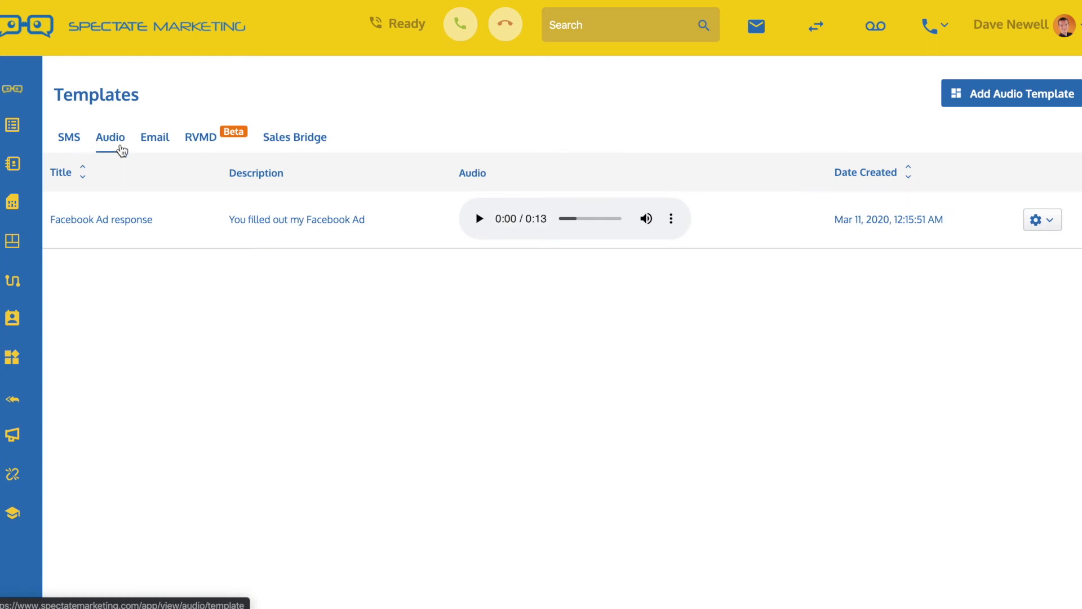
click(1053, 221)
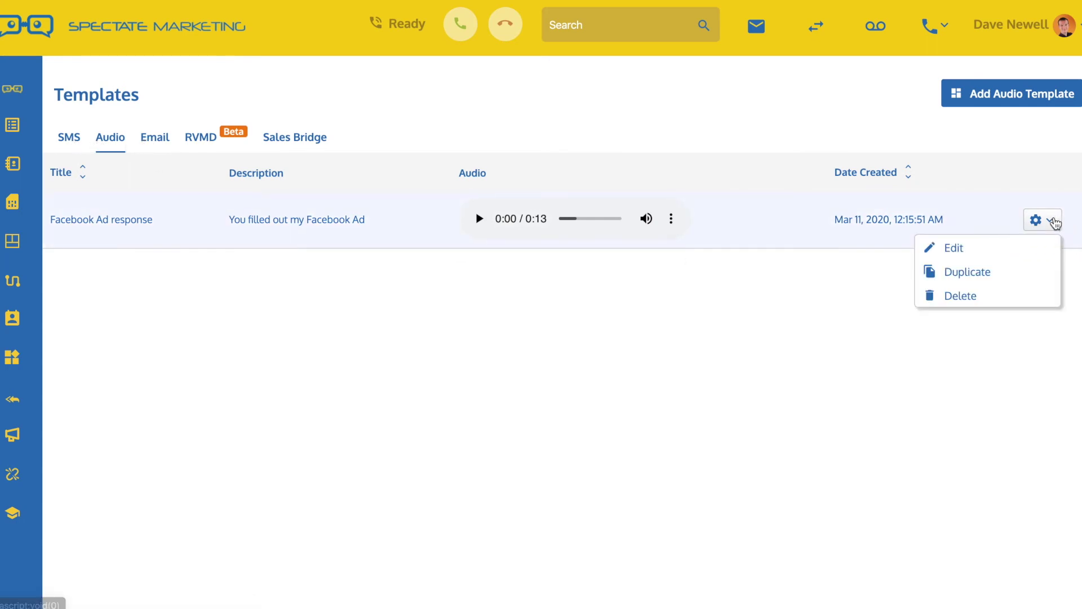
click(959, 246)
click(1037, 226)
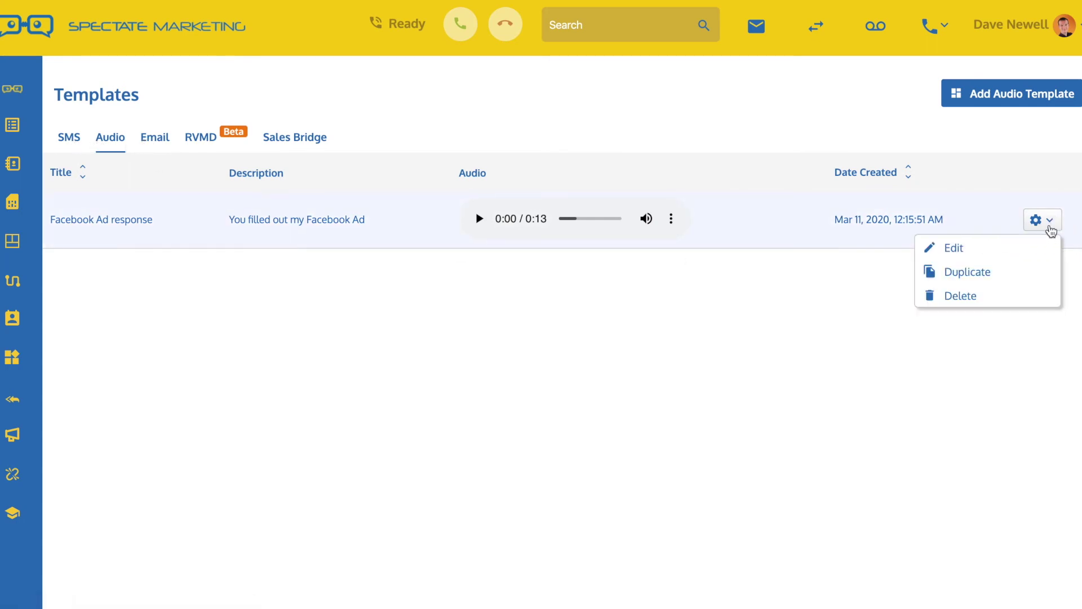
click(992, 296)
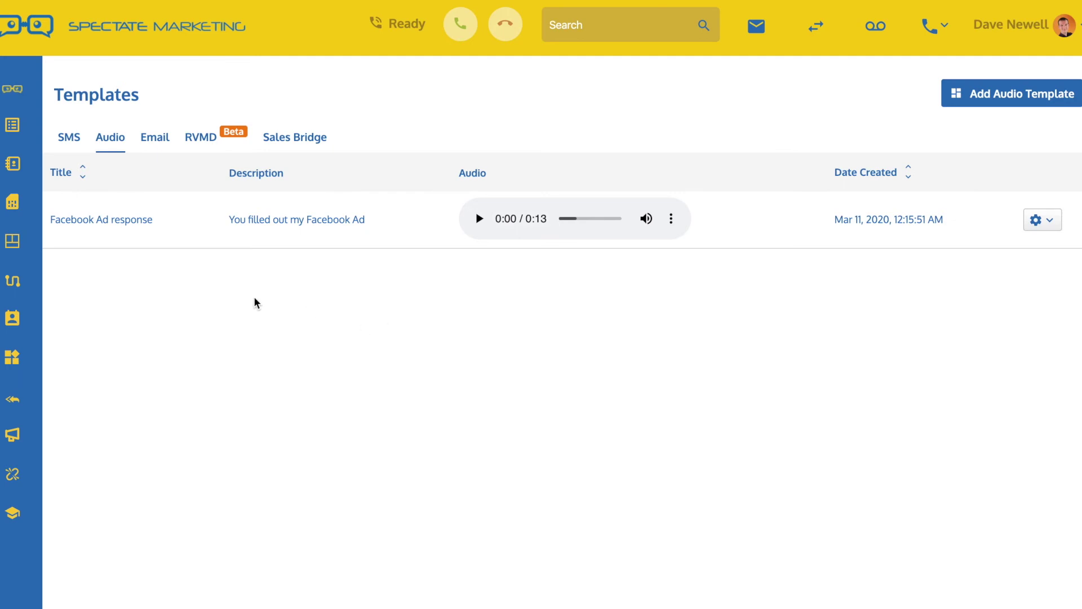
Step: Open the Training Demo List and select all of its contacts
mouse_move(13, 131)
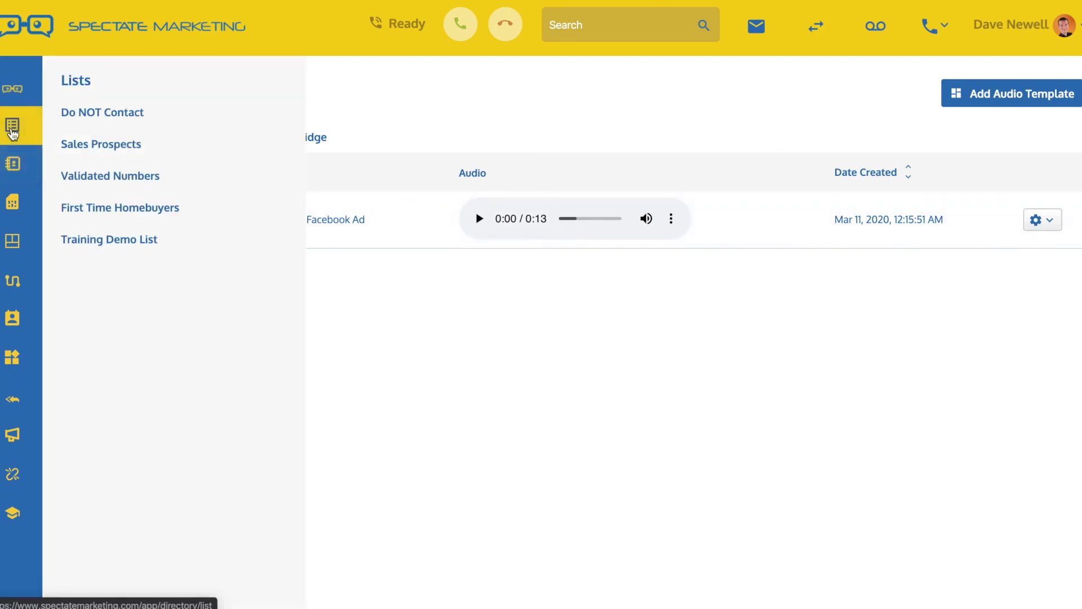
click(85, 240)
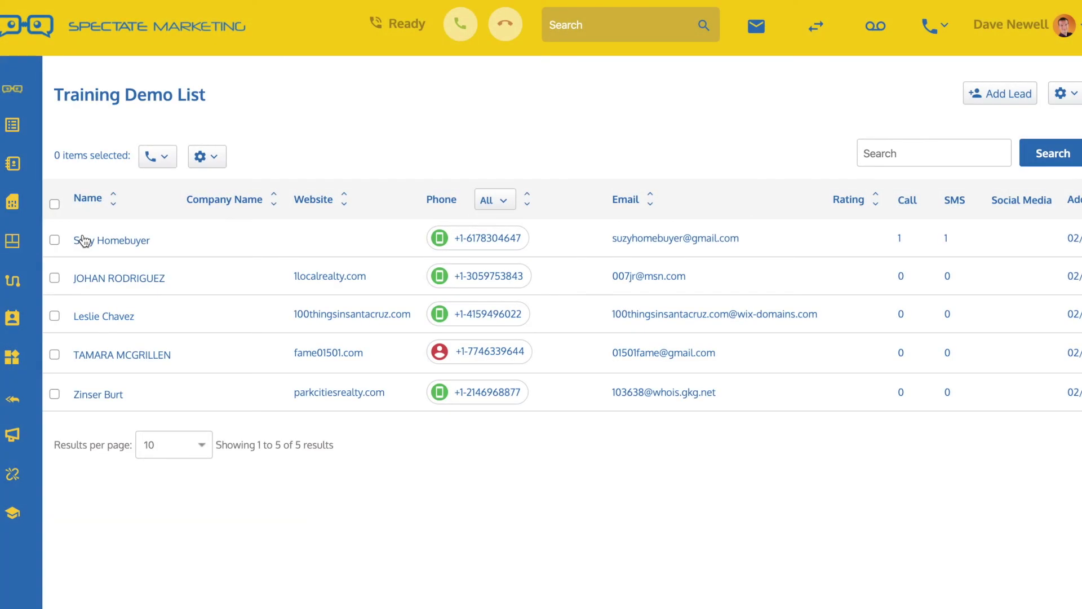
click(55, 204)
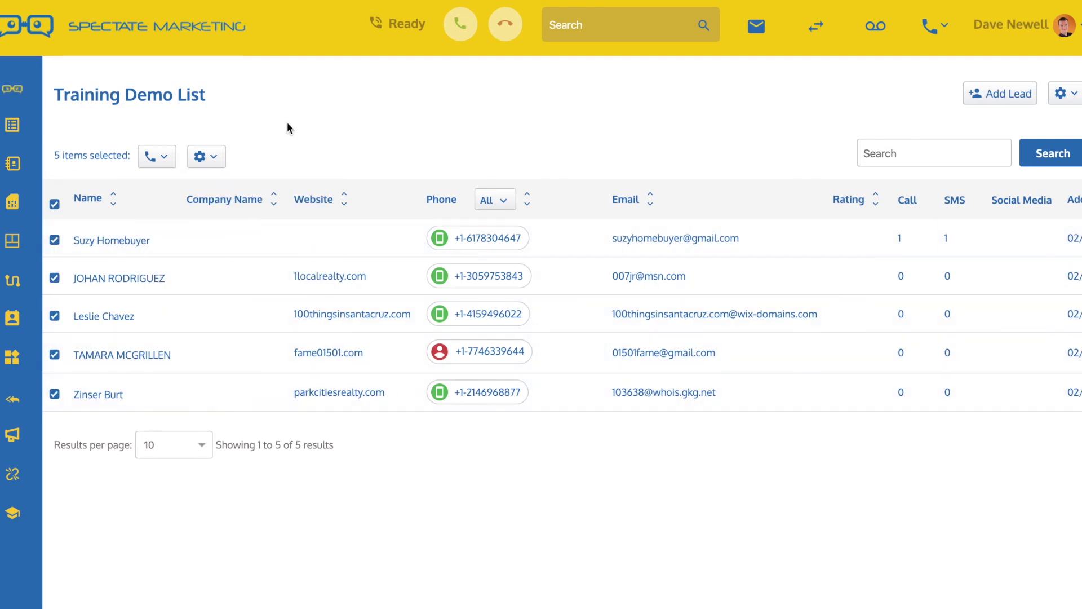
Step: Start a call to the selected contacts that uses the saved "Facebook Ad response" recording
click(164, 160)
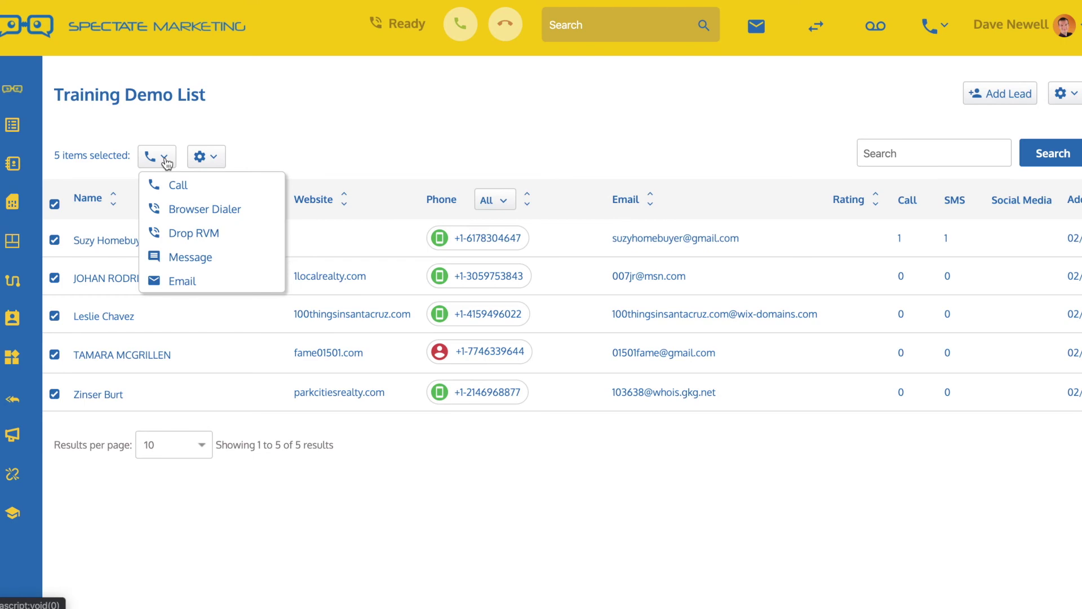
click(183, 185)
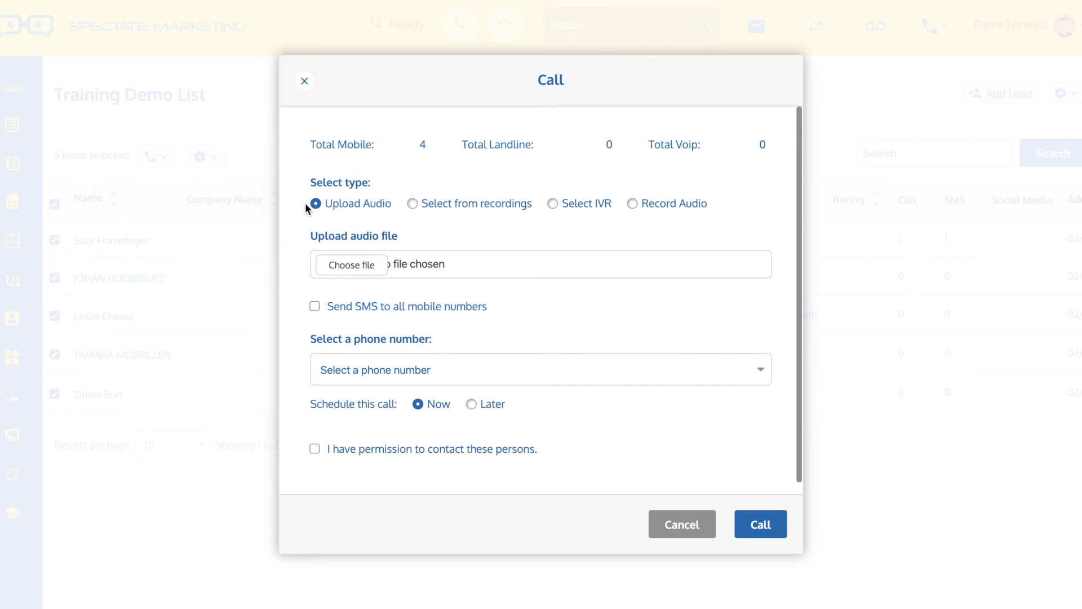
click(414, 204)
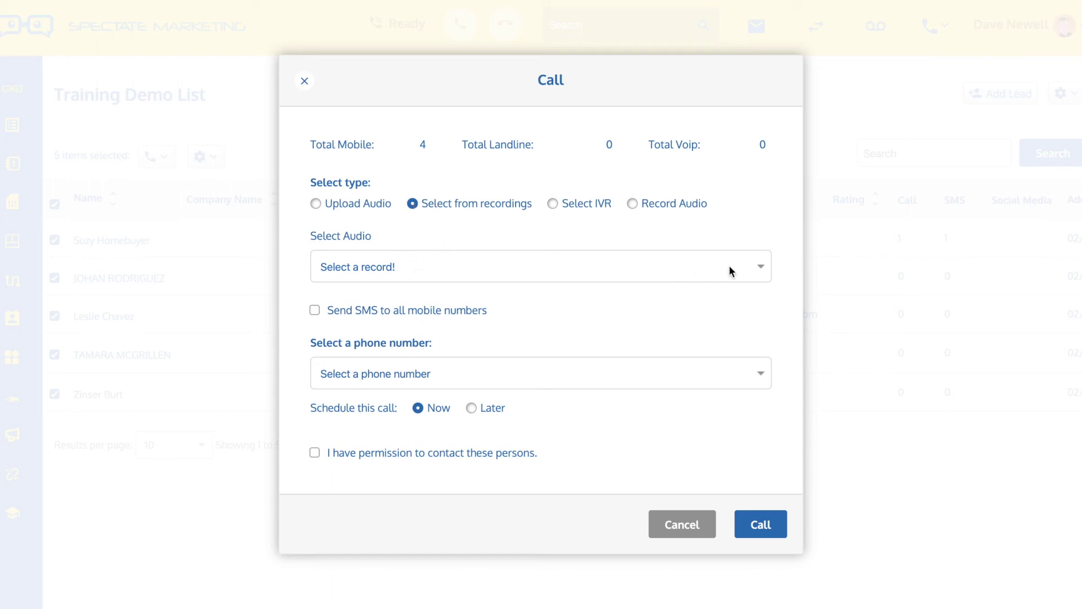
click(761, 270)
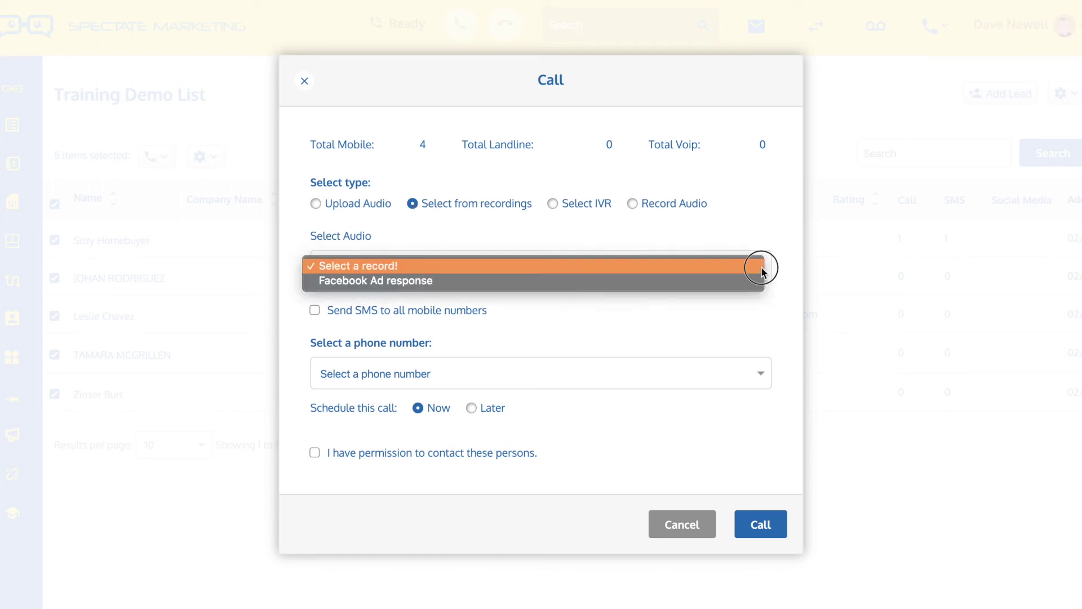
click(397, 281)
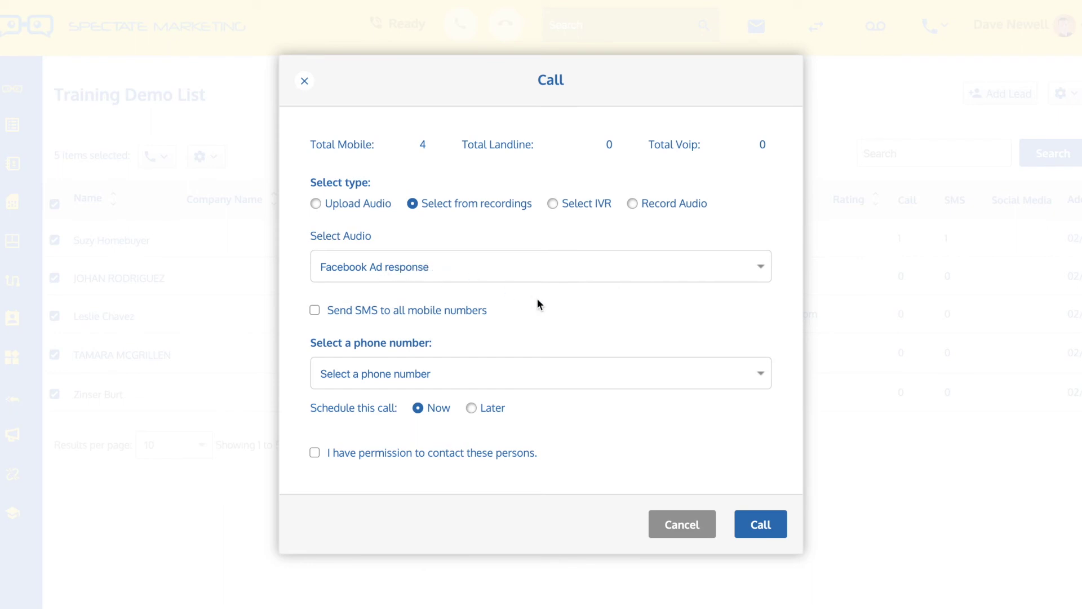
Step: Set the call to use Training Demo Line, schedule it for Now and declare permission to contact these persons
scroll(541, 307, down, 1)
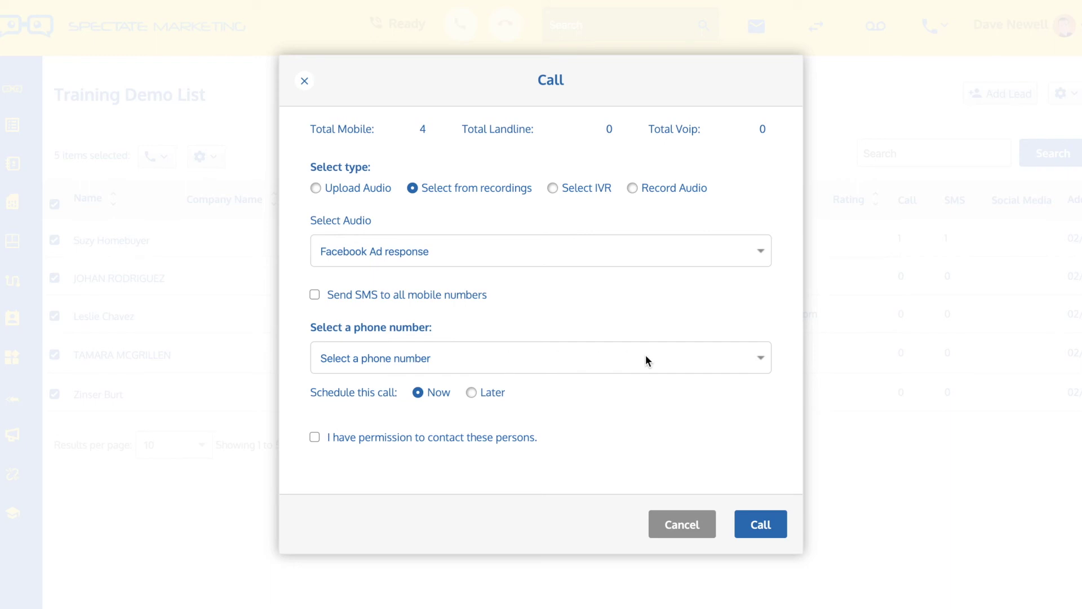
click(759, 358)
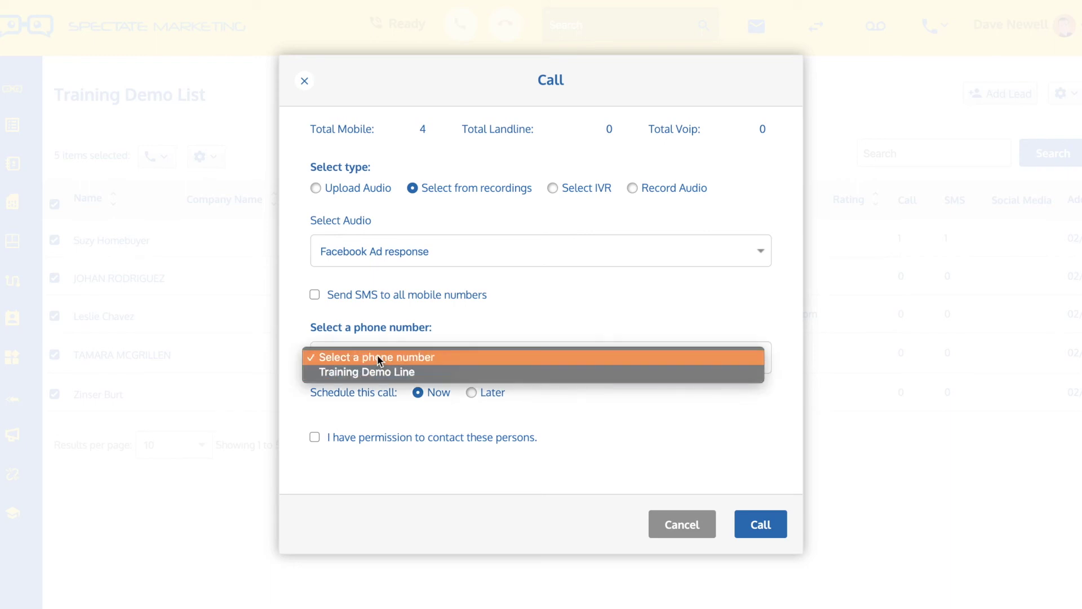
click(360, 372)
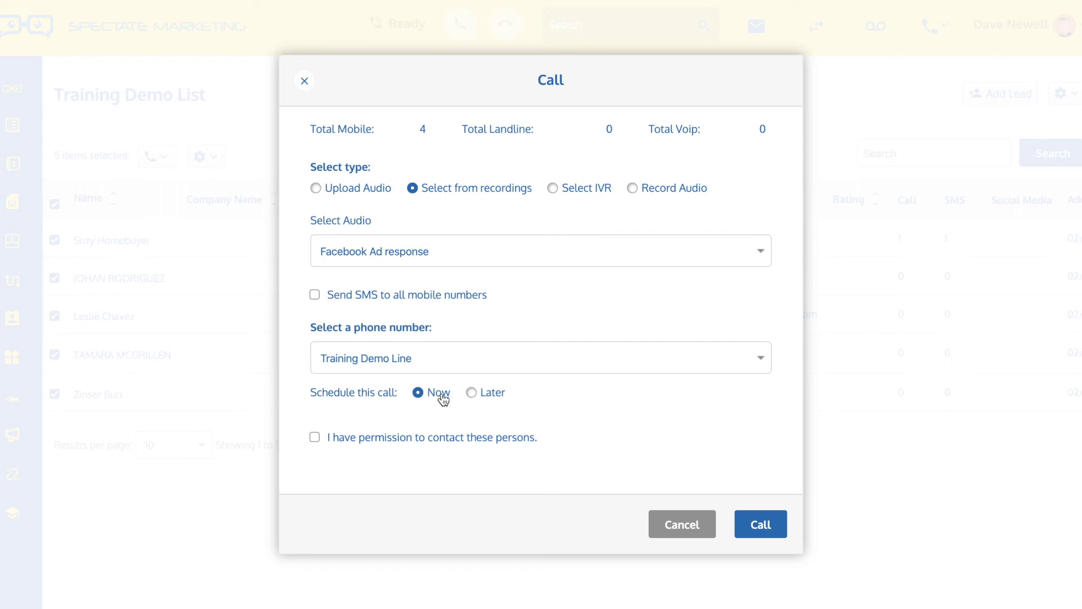
click(470, 392)
scroll(536, 394, down, 3)
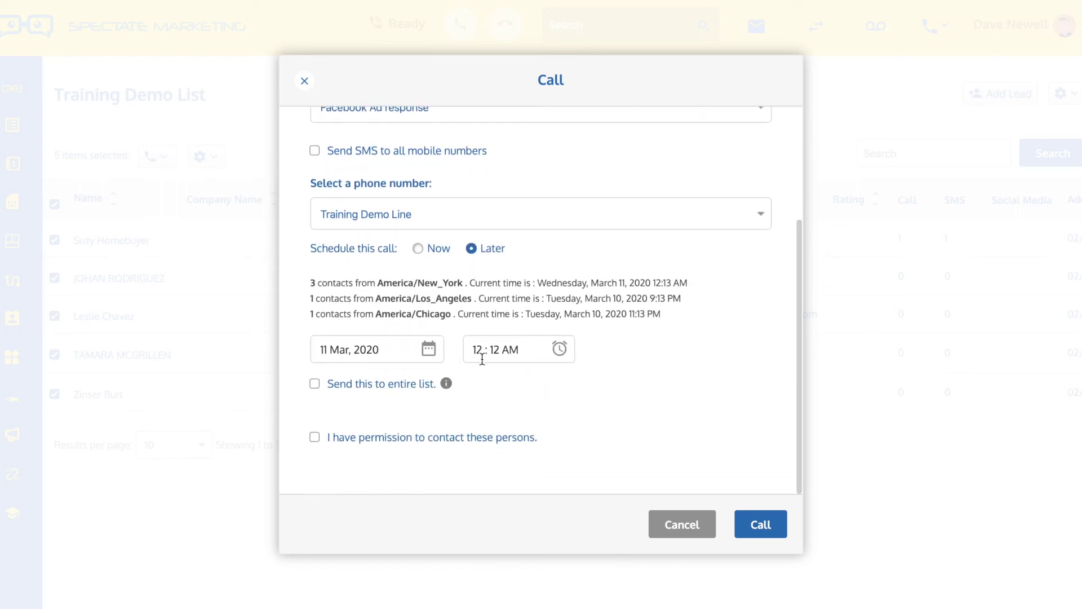
click(417, 249)
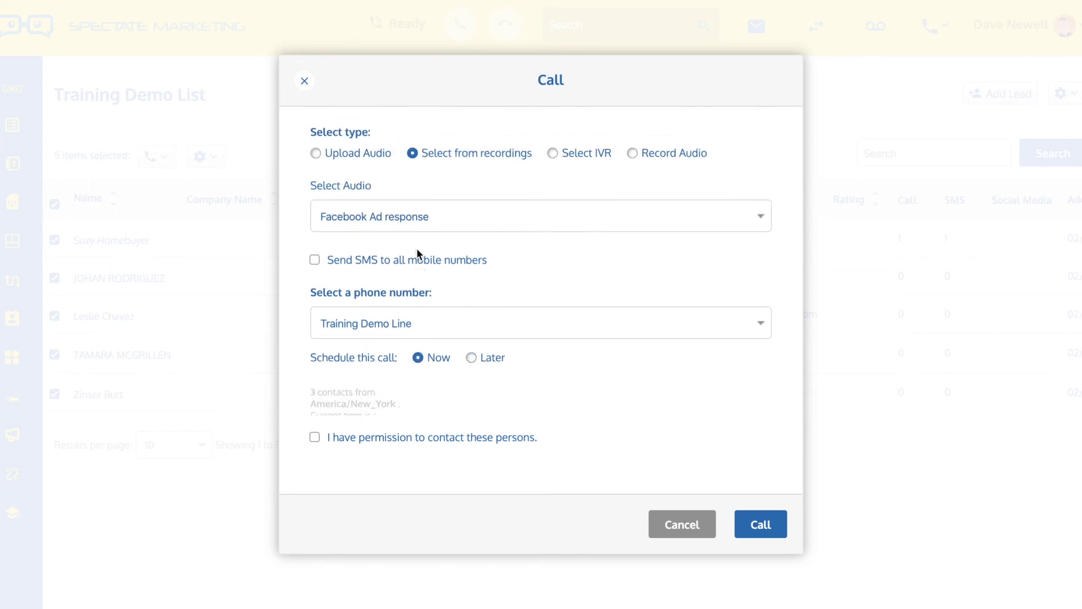
click(315, 438)
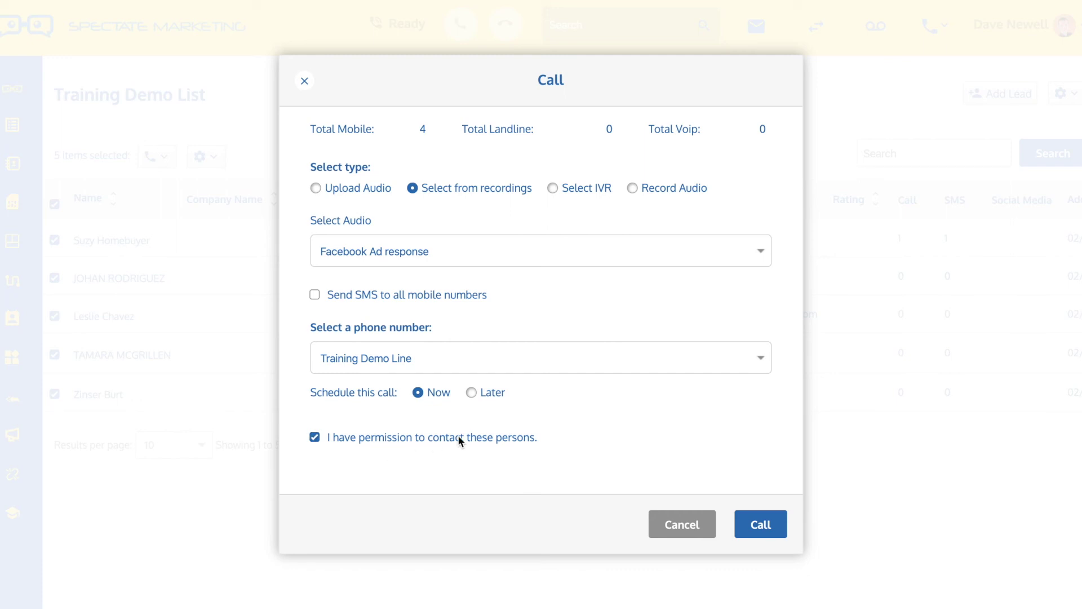
Step: Cancel the call setup and deselect all contacts in the list
click(761, 524)
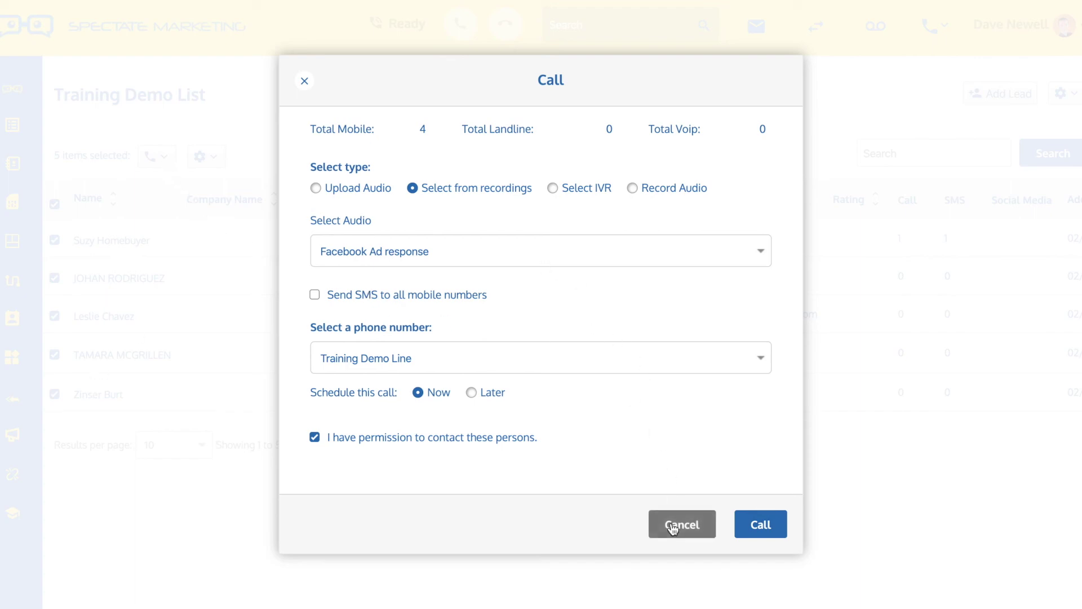
click(681, 524)
click(54, 203)
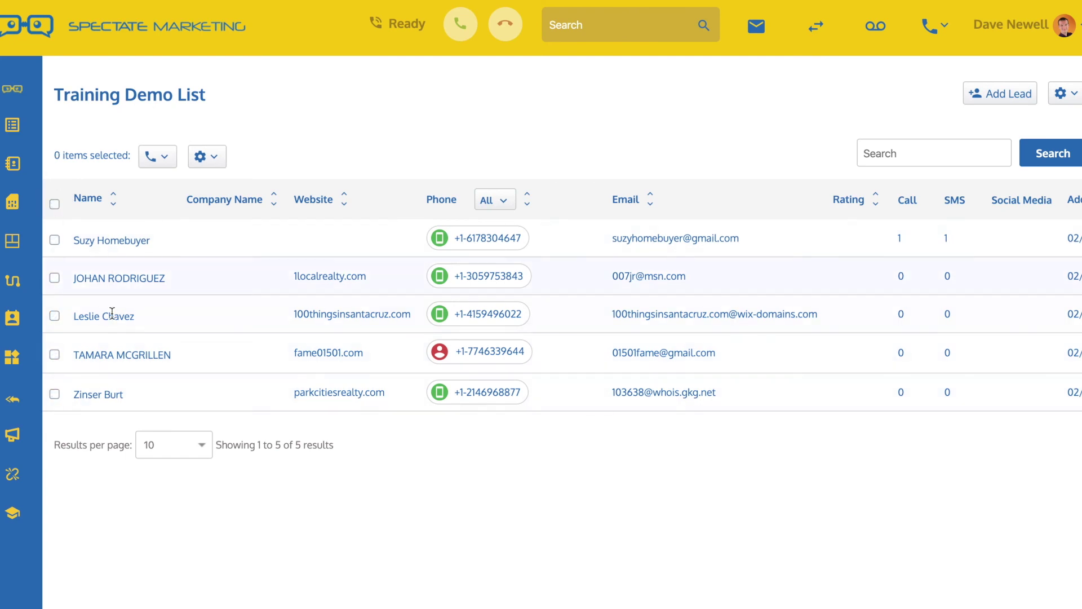
Step: Open the first contact's inbox and examine the message history from its beginning
click(484, 242)
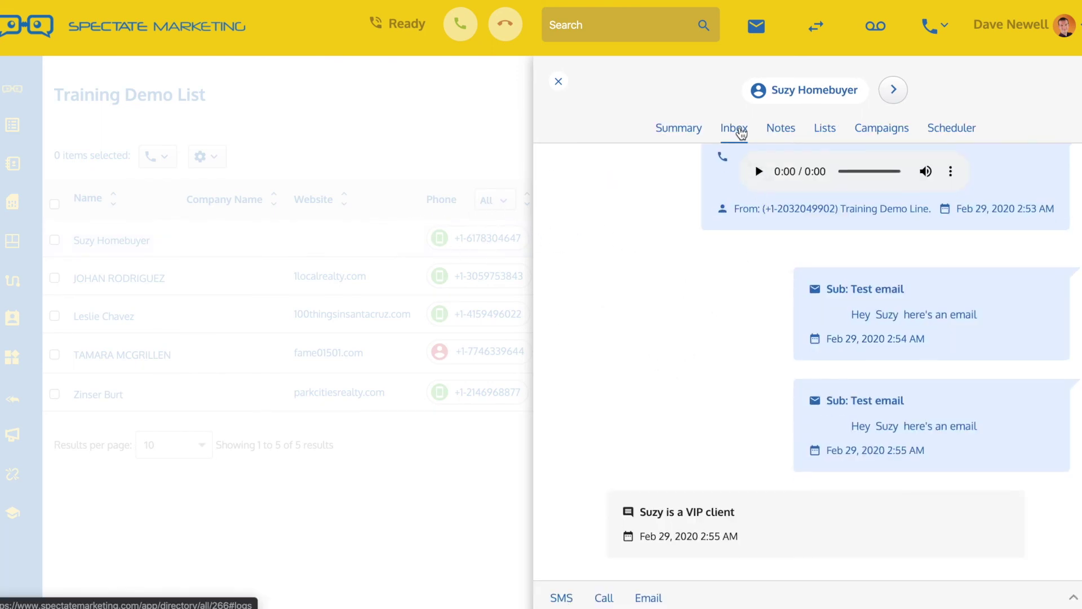
scroll(735, 287, up, 5)
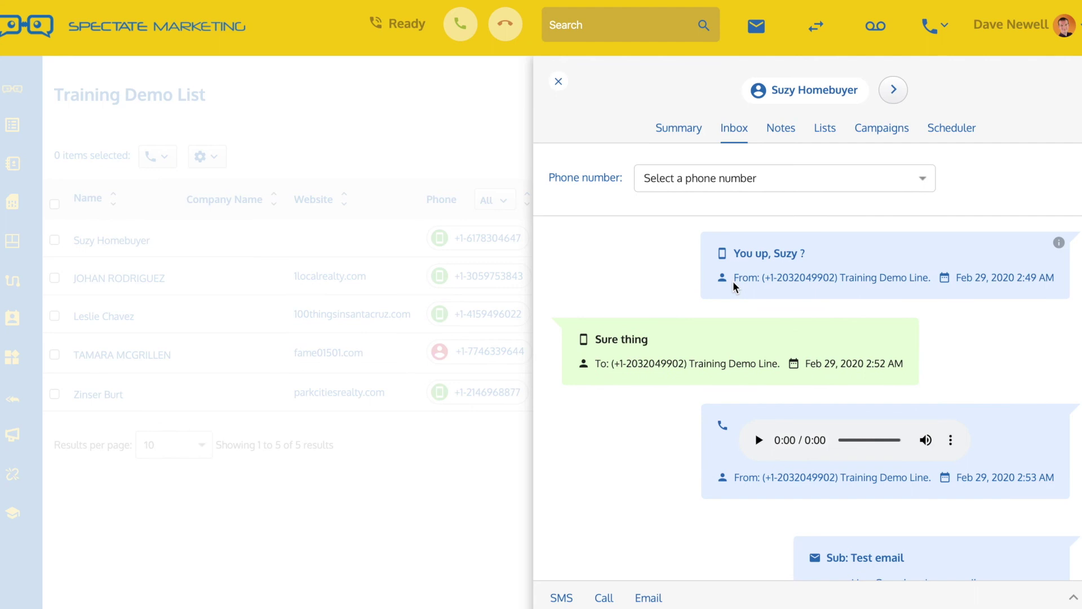
Step: Read through to the end of the contact's message history and open a new SMS to the contact
scroll(735, 288, down, 4)
scroll(734, 288, down, 1)
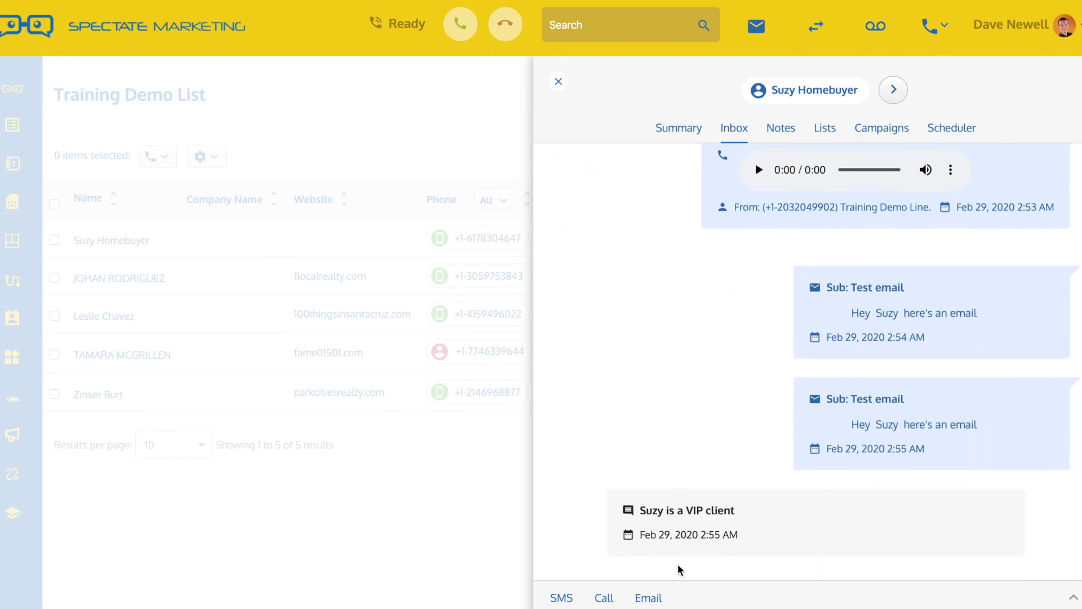
click(563, 600)
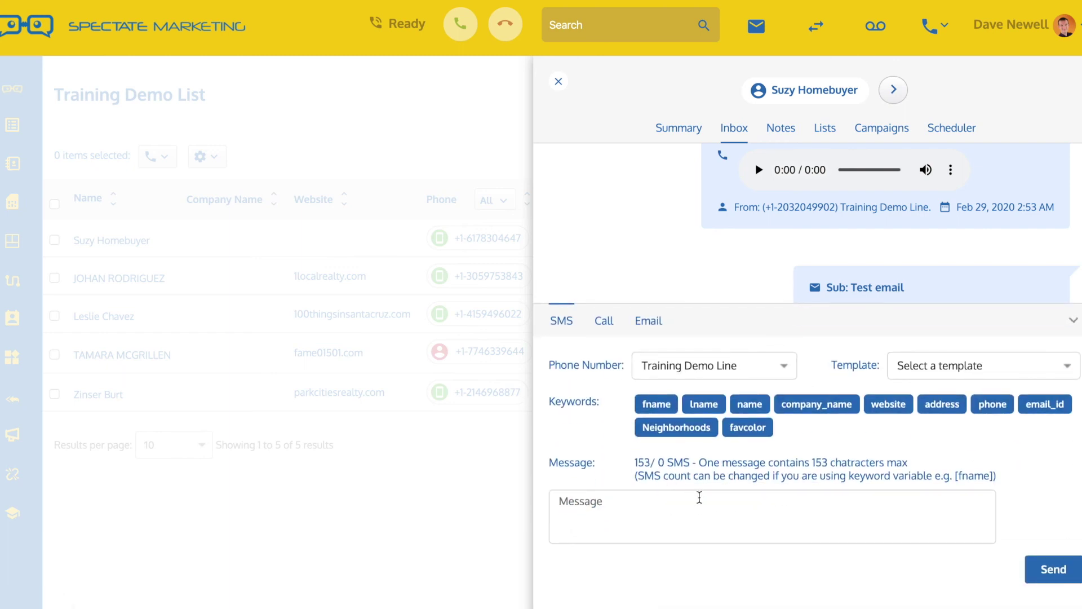
click(623, 510)
text(afdgdfdsg)
key(BackSpace)
key(BackSpace)
key(BackSpace)
key(BackSpace)
key(BackSpace)
key(BackSpace)
key(BackSpace)
key(BackSpace)
key(BackSpace)
Step: Send the contact an SMS based on the "Facebook Ad Response" template and check the sent message in the inbox
click(914, 372)
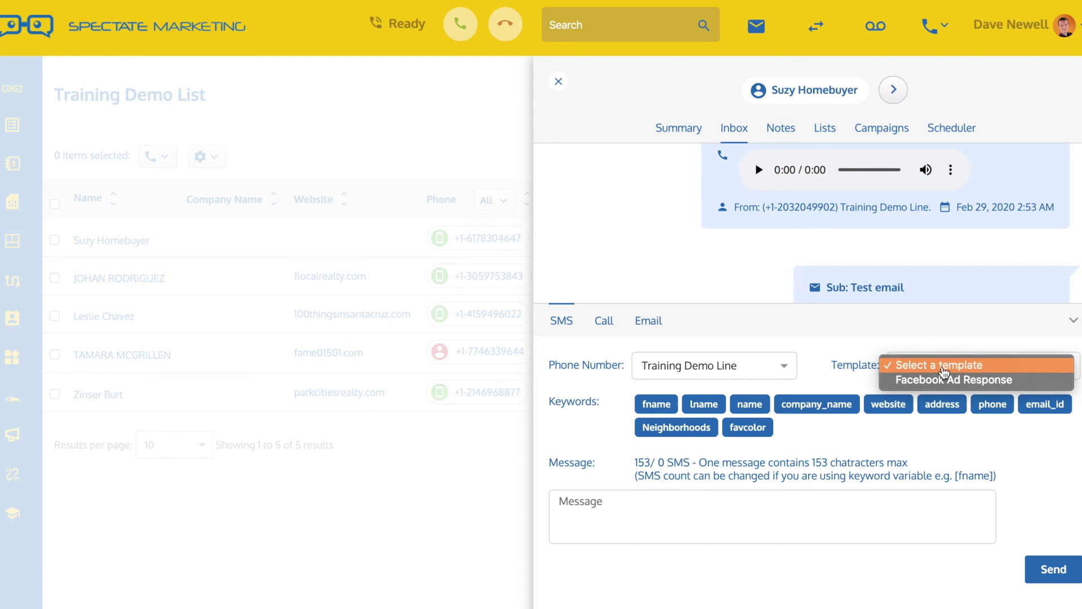
click(964, 379)
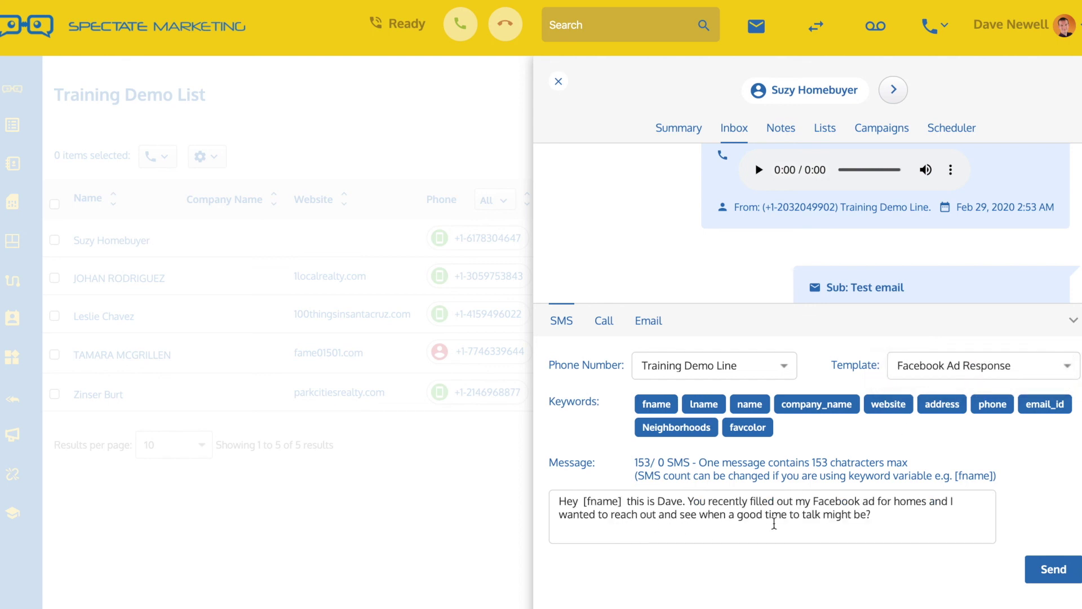
click(1047, 574)
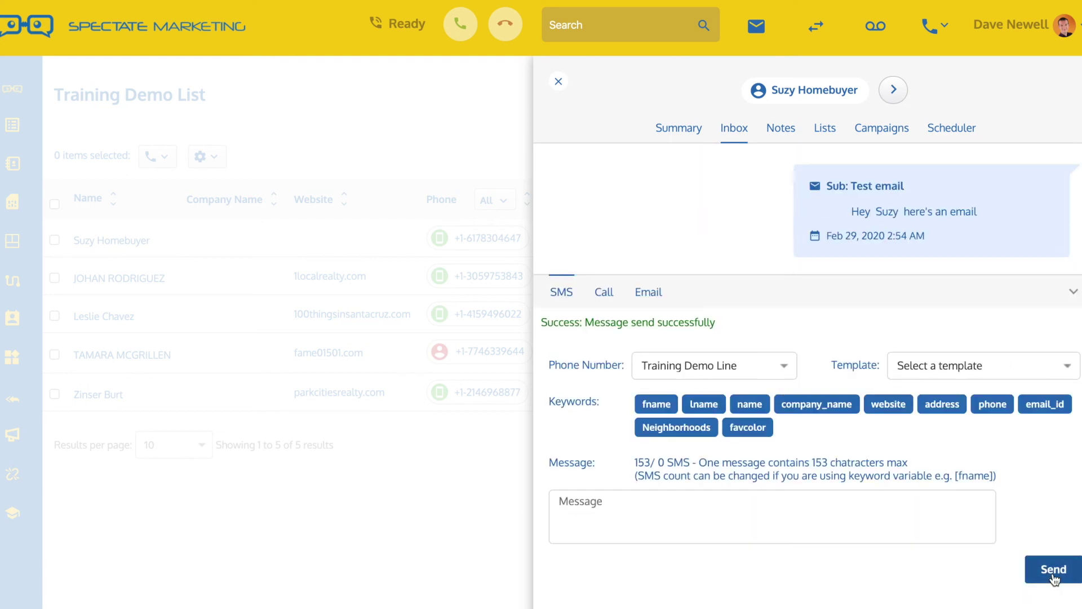
click(1073, 291)
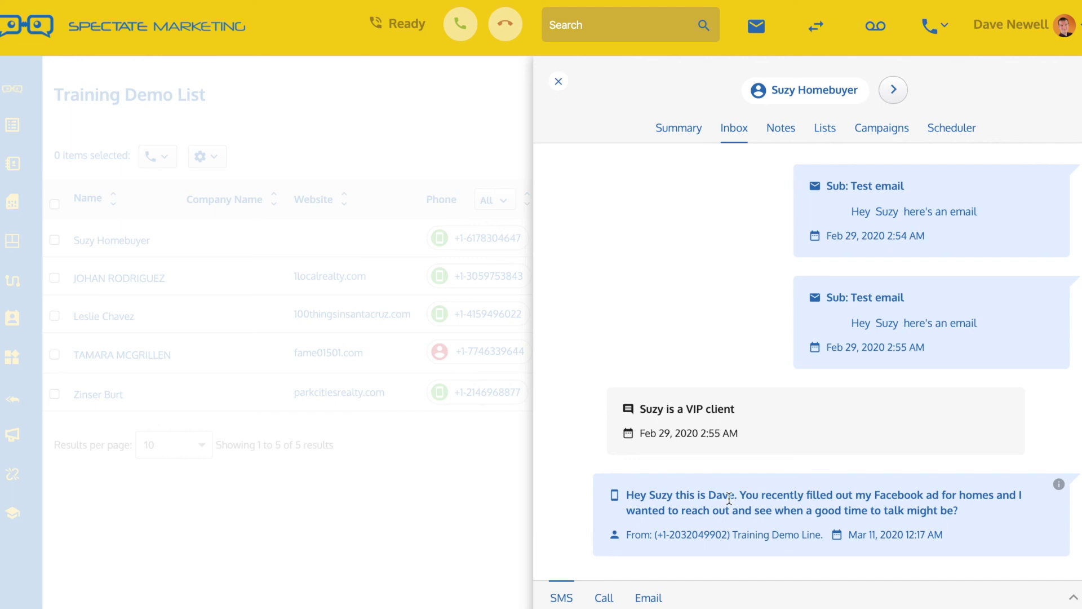
drag(649, 494, 673, 494)
Step: Send the contact an email based on the "Facebook Ad Response" template and return to the inbox history
click(651, 598)
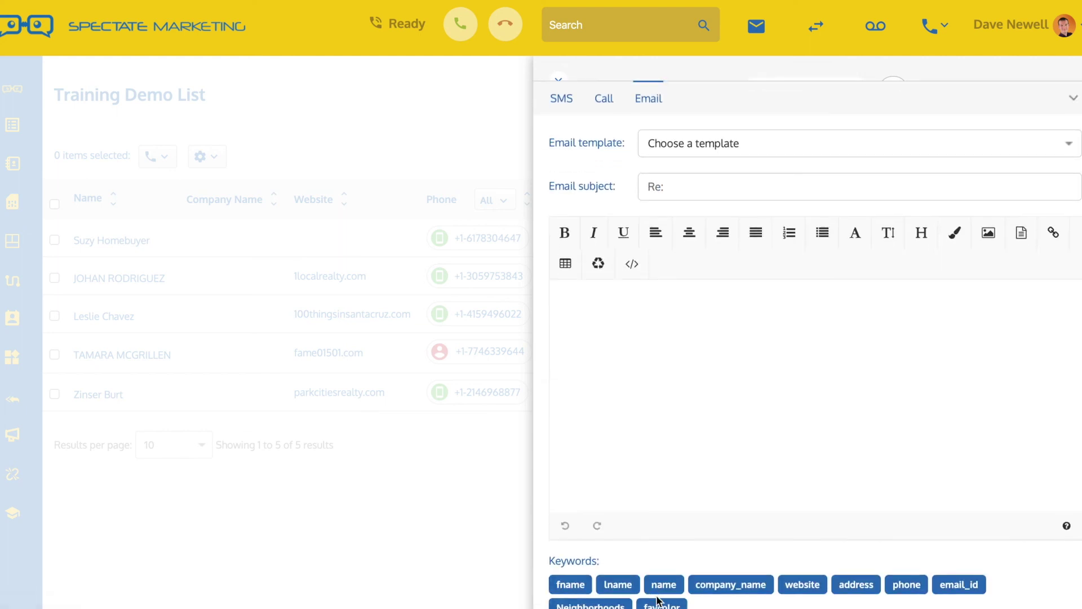
click(1066, 147)
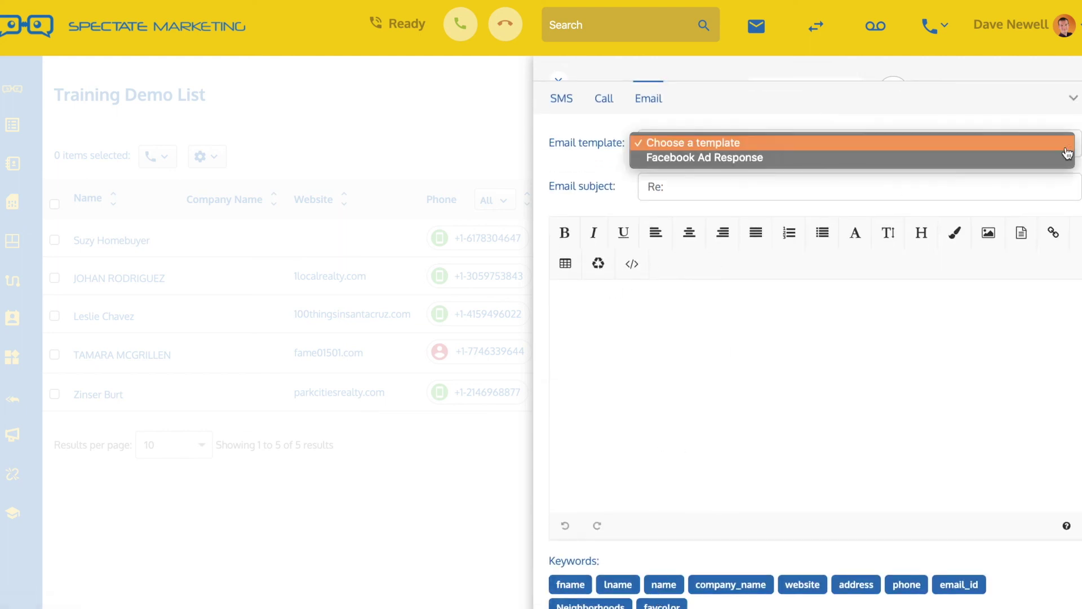
click(689, 158)
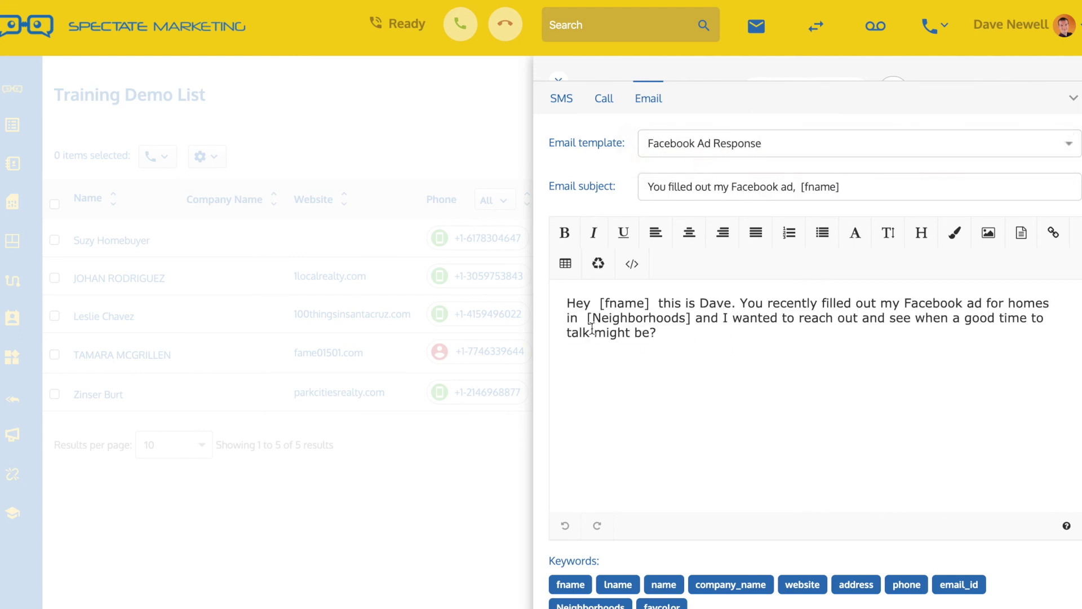
scroll(748, 377, down, 2)
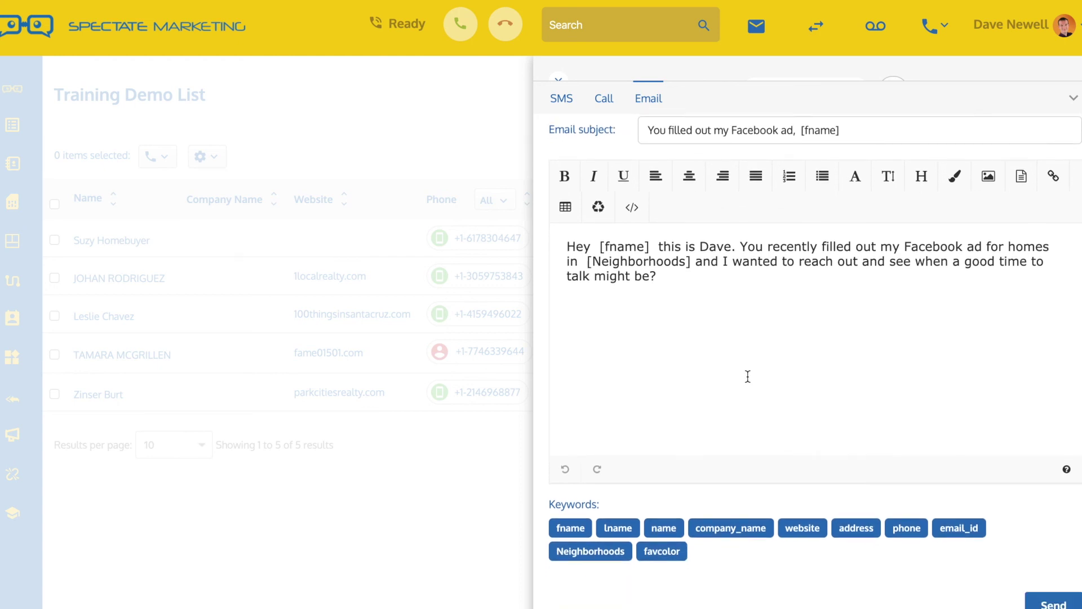
click(679, 247)
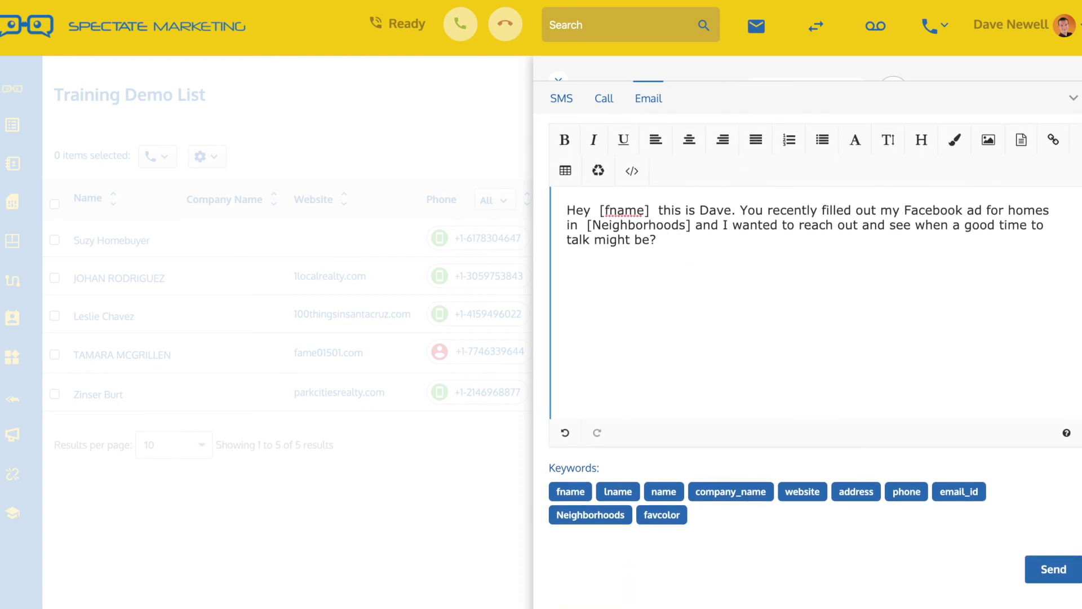
click(1048, 571)
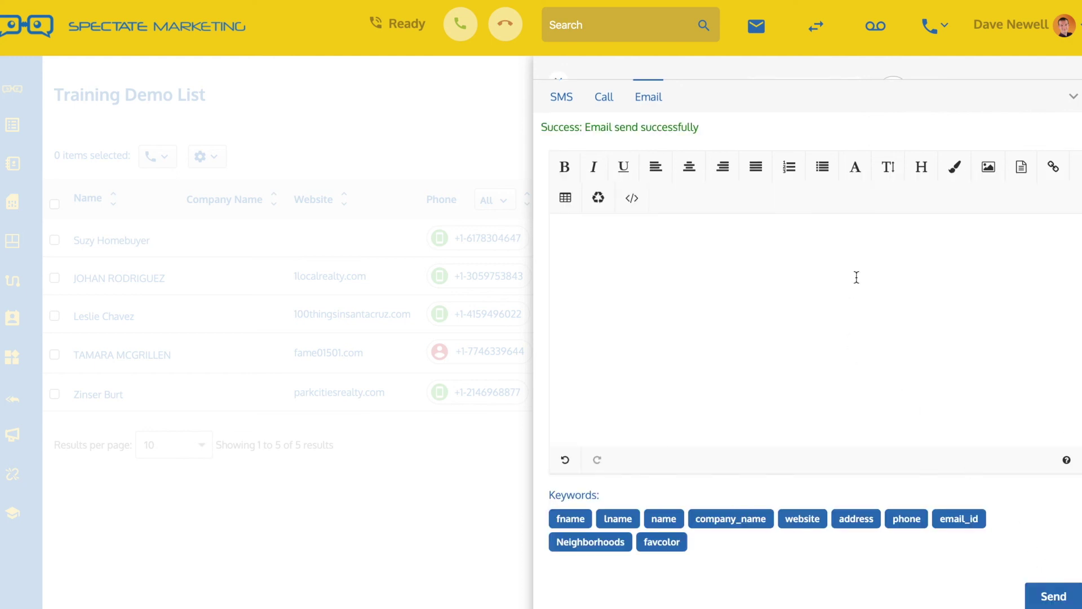
drag(542, 127, 694, 127)
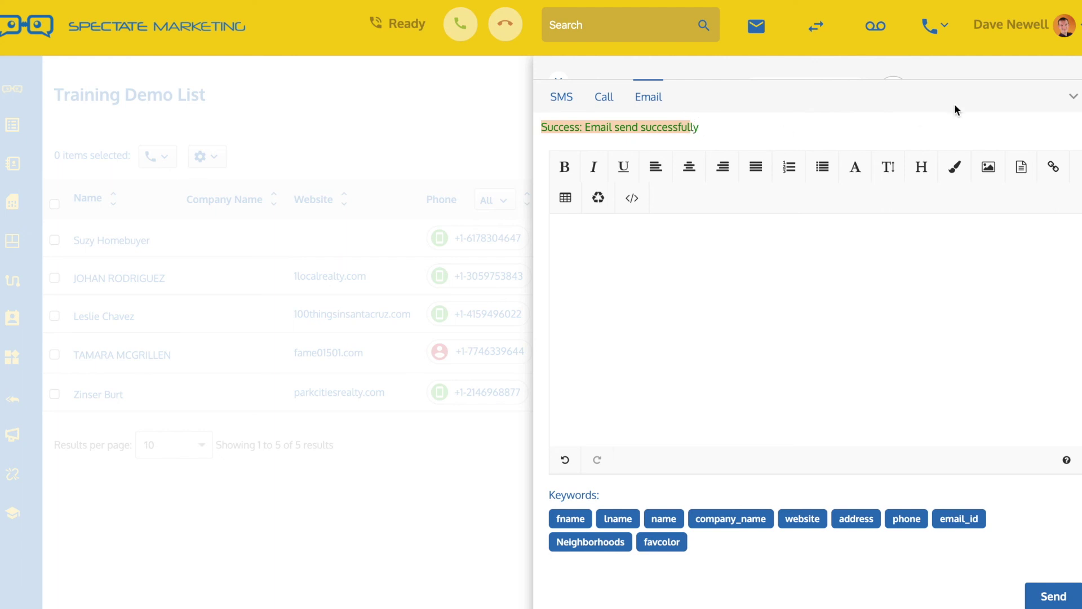
click(1073, 103)
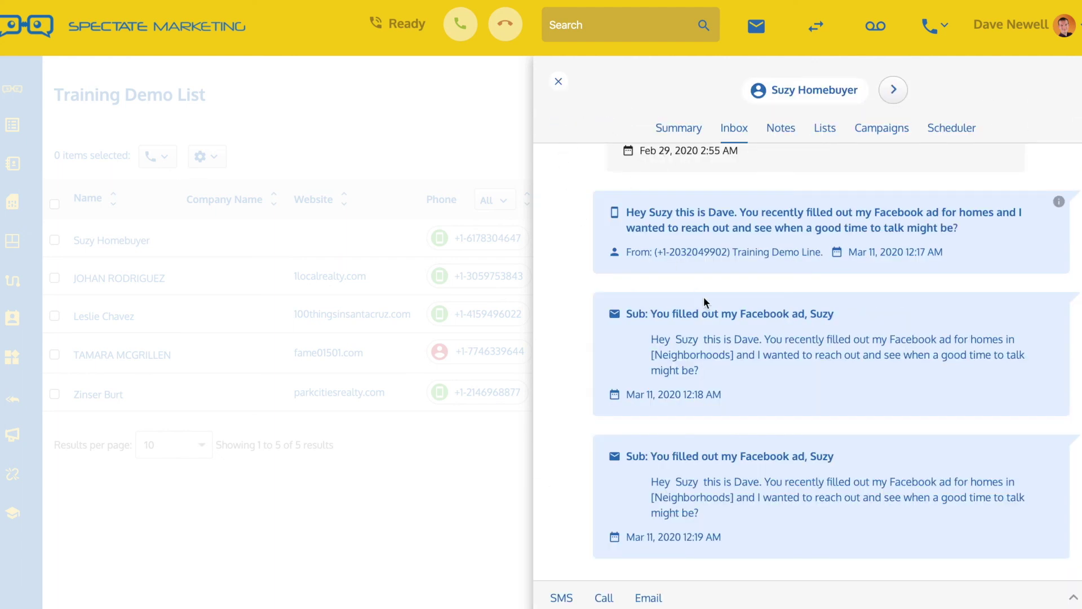
Step: Examine the contact's full message history, including the sent SMS and email subject, and close the contact's details
scroll(704, 299, up, 10)
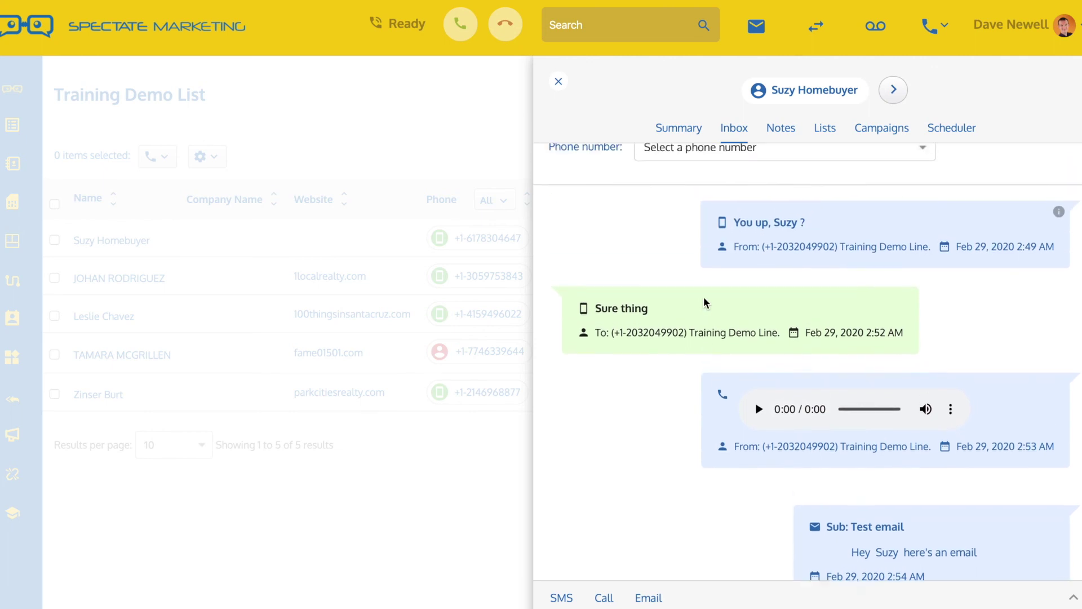
scroll(706, 303, down, 10)
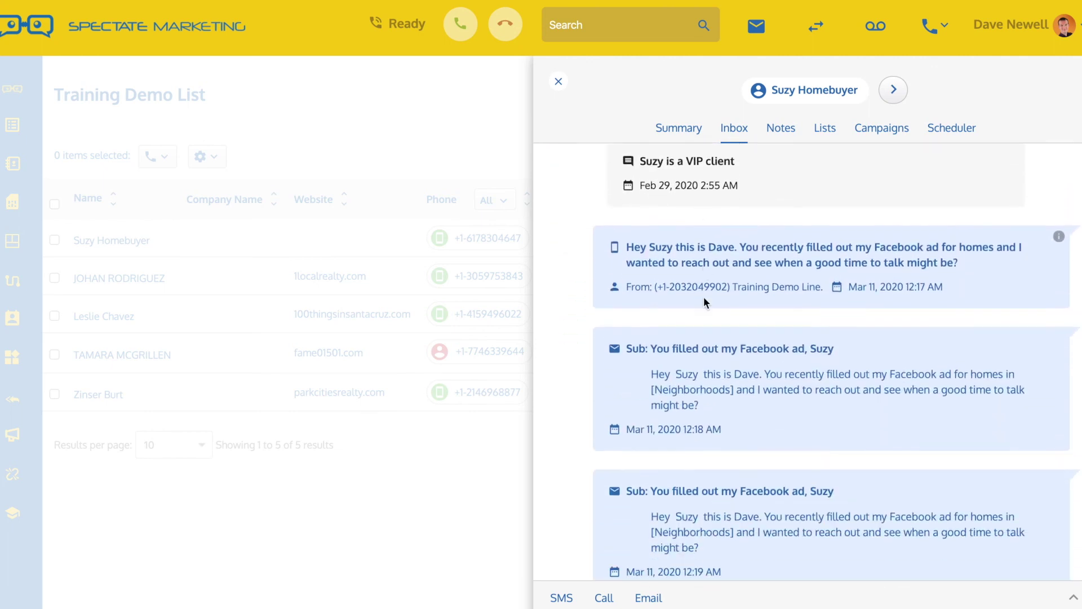
scroll(703, 297, down, 1)
drag(637, 210, 810, 225)
drag(630, 314, 814, 314)
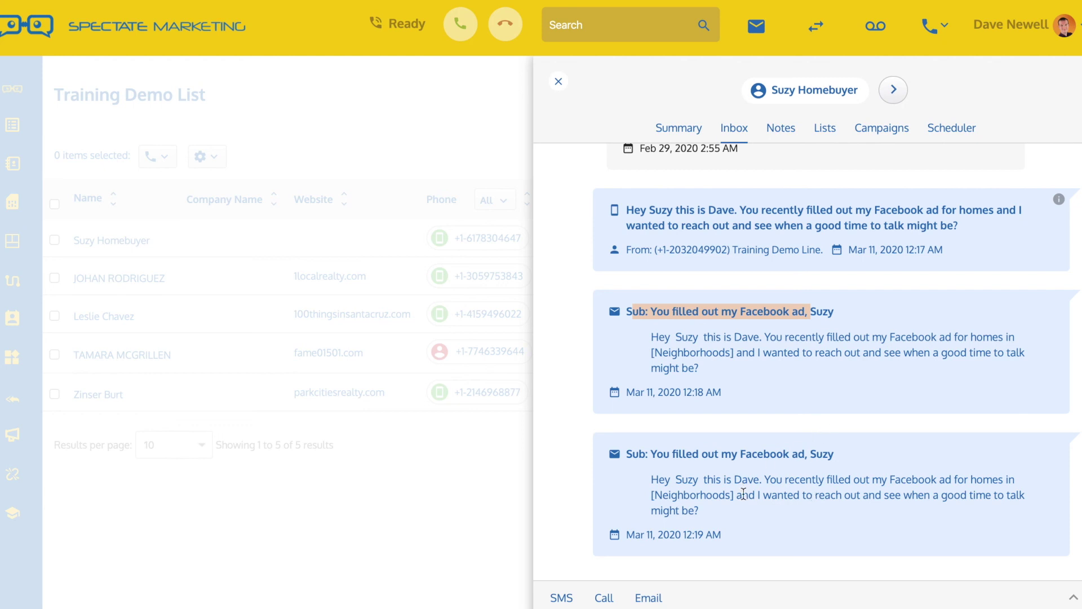
scroll(772, 262, up, 5)
scroll(773, 262, up, 3)
scroll(772, 262, down, 4)
scroll(772, 268, up, 1)
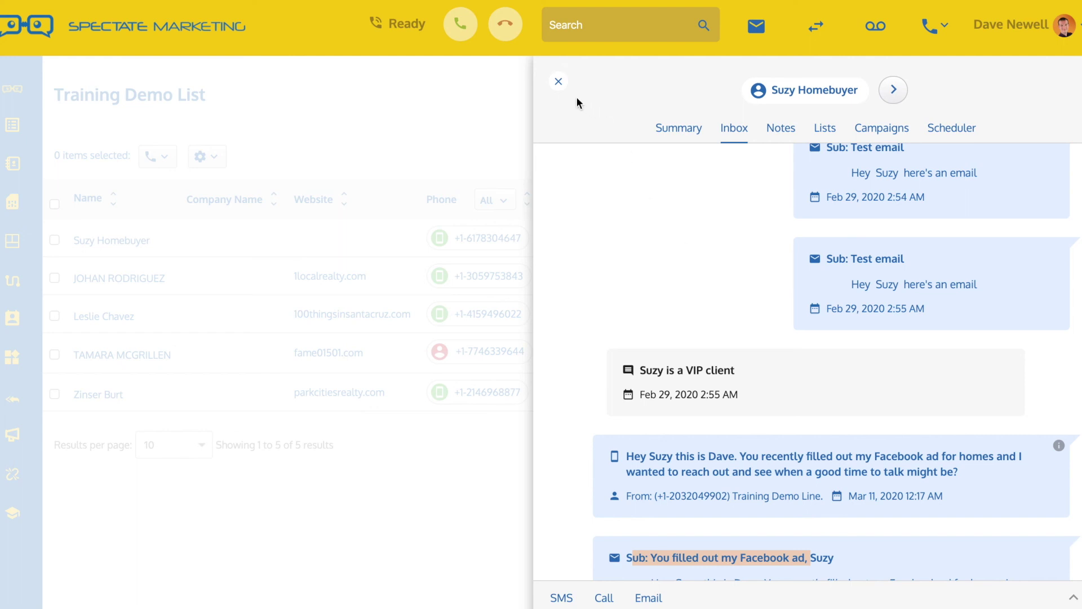
click(559, 82)
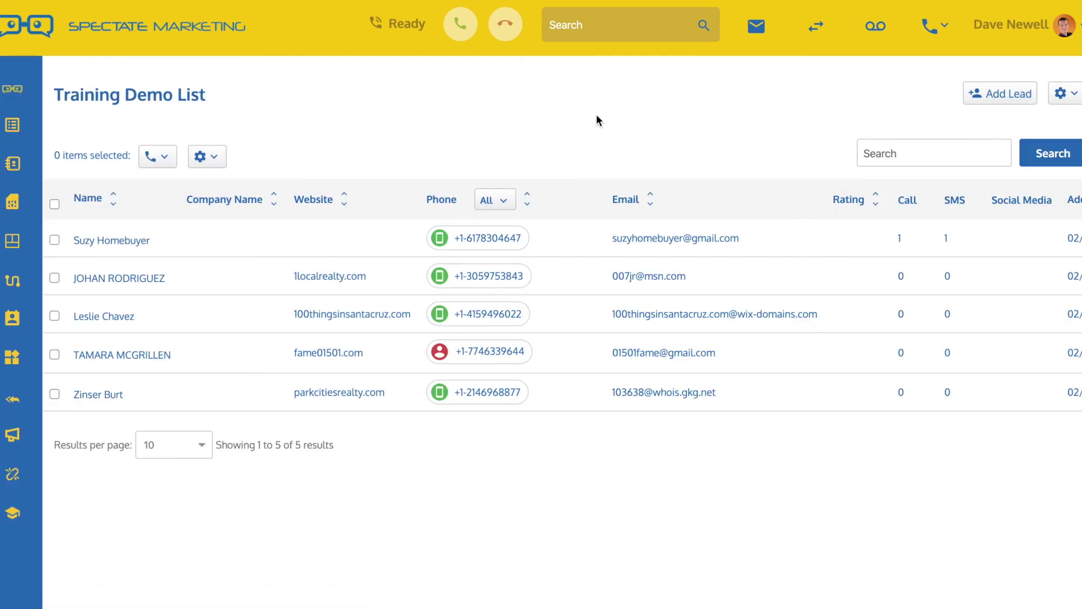